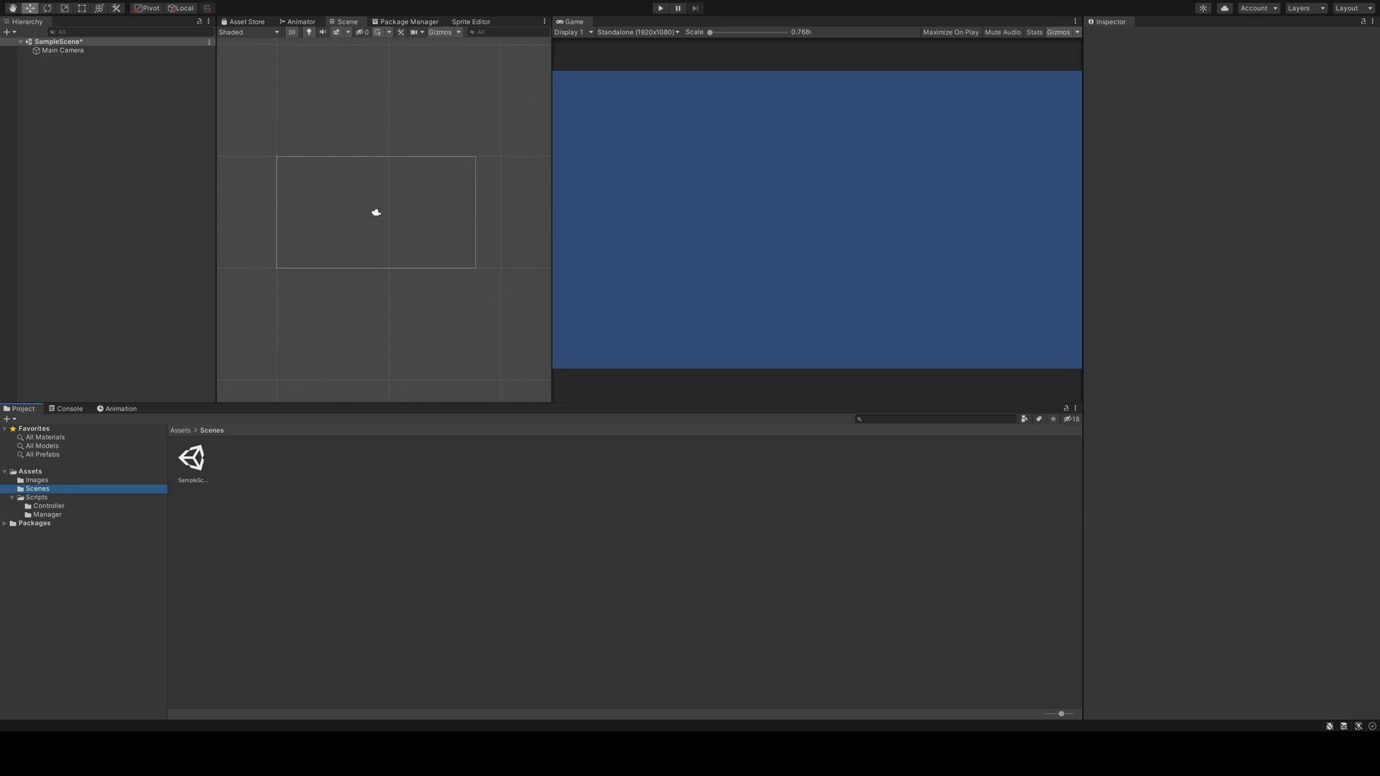
Step: Place the green circle sprite from the Images folder near the middle of the camera frame in the scene
left_click(319, 482)
left_click(39, 481)
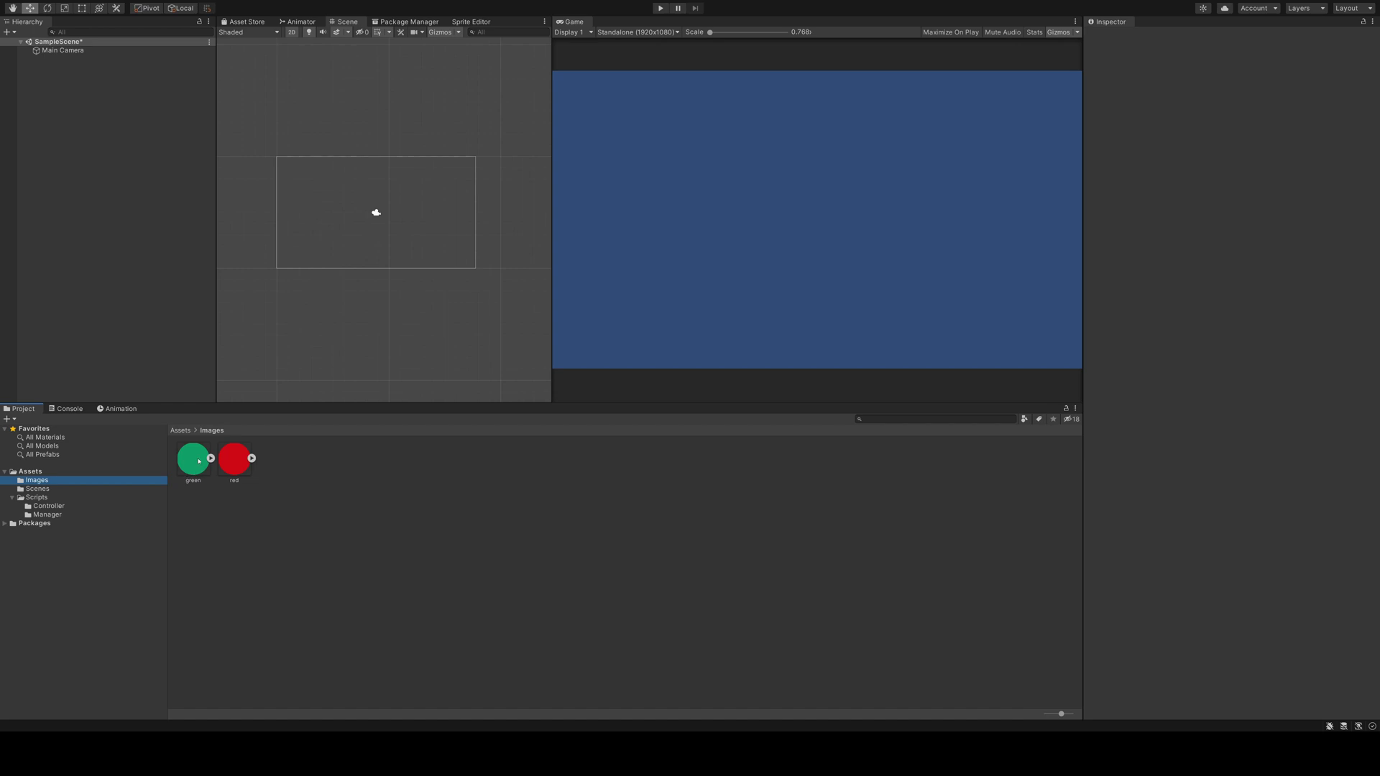
left_click_drag(200, 461, 379, 225)
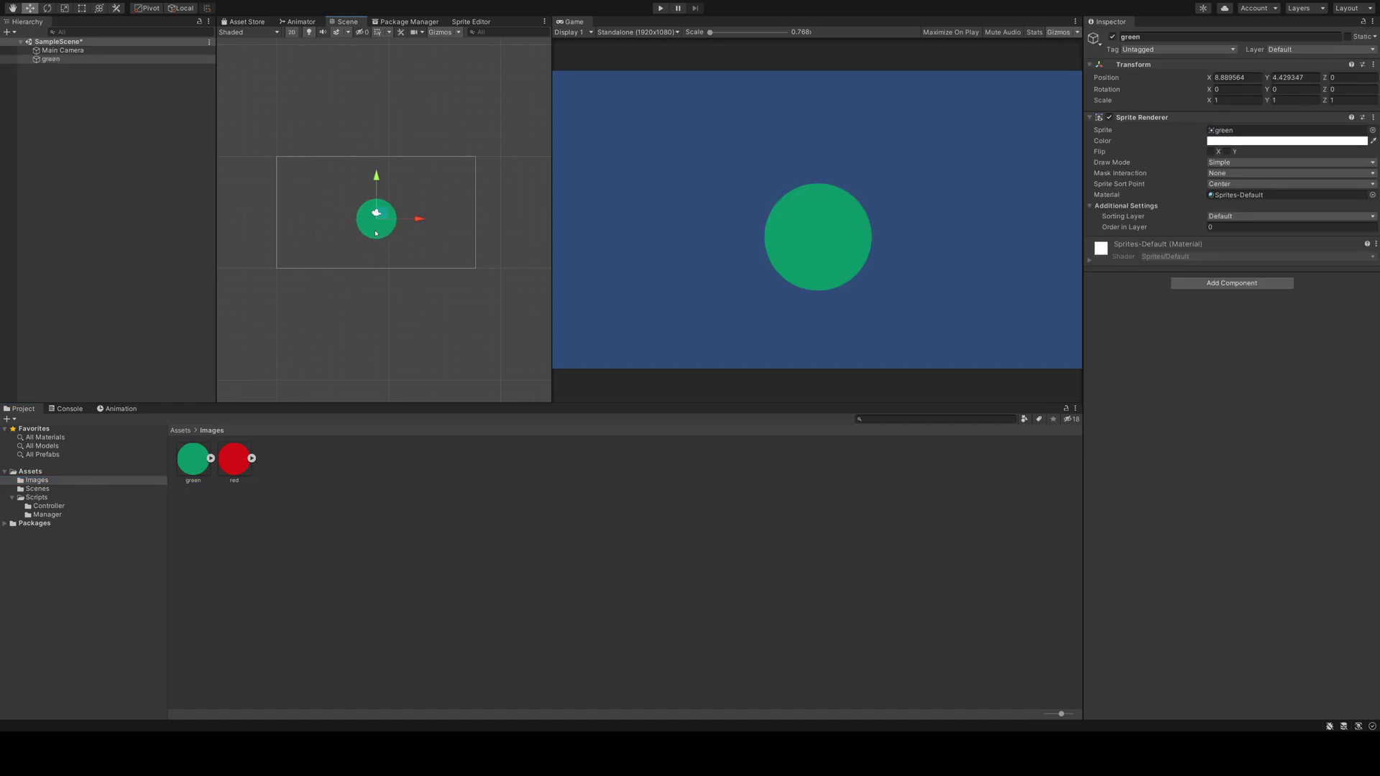
Step: Duplicate the green circle object five times
left_click(55, 59)
key("ctrl+d")
key("ctrl+d")
key("ctrl+d")
key("ctrl+d")
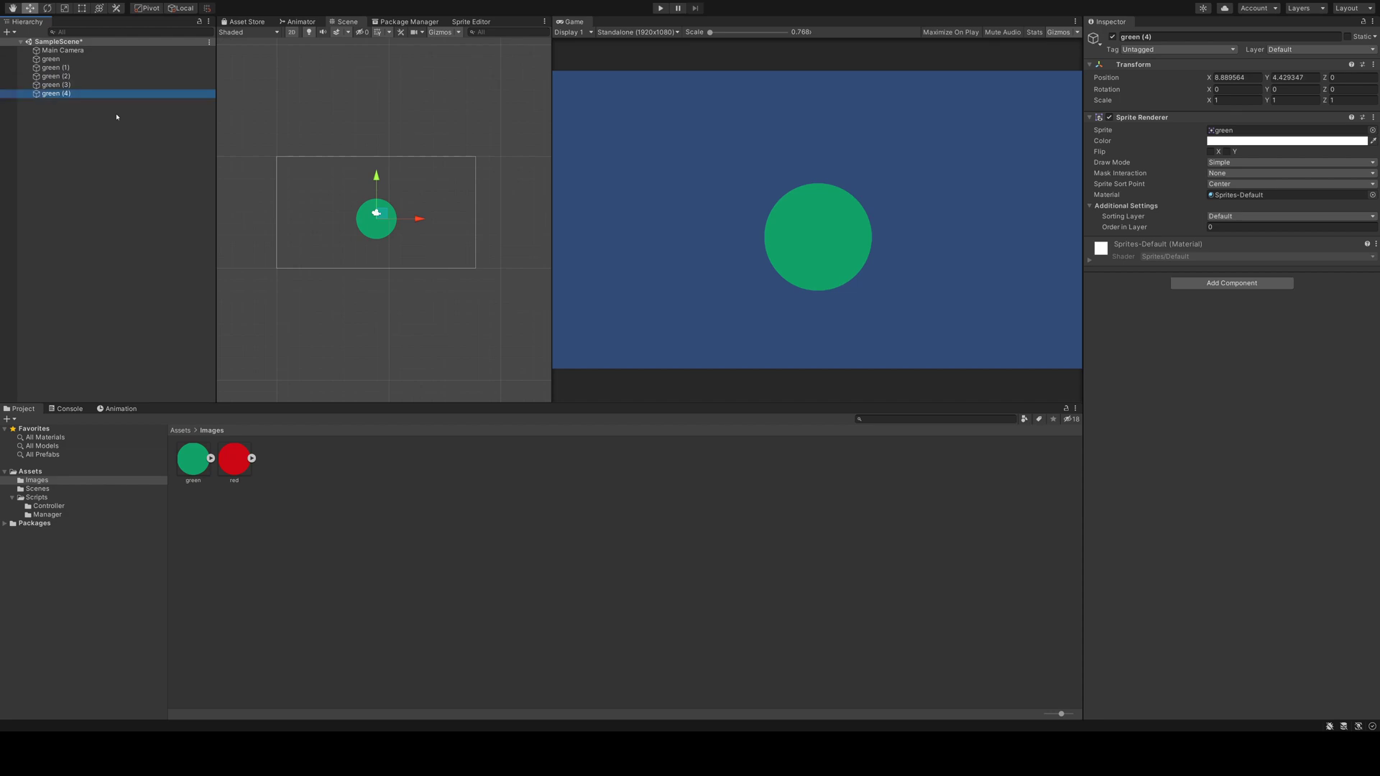
key("ctrl+d")
Step: Spread the circles out, moving green to about X 12.9, Y 5.8 and green (4) to about X 4.0, Y 6.6
key("Up")
key("Up")
key("Up")
key("Up")
key("Up")
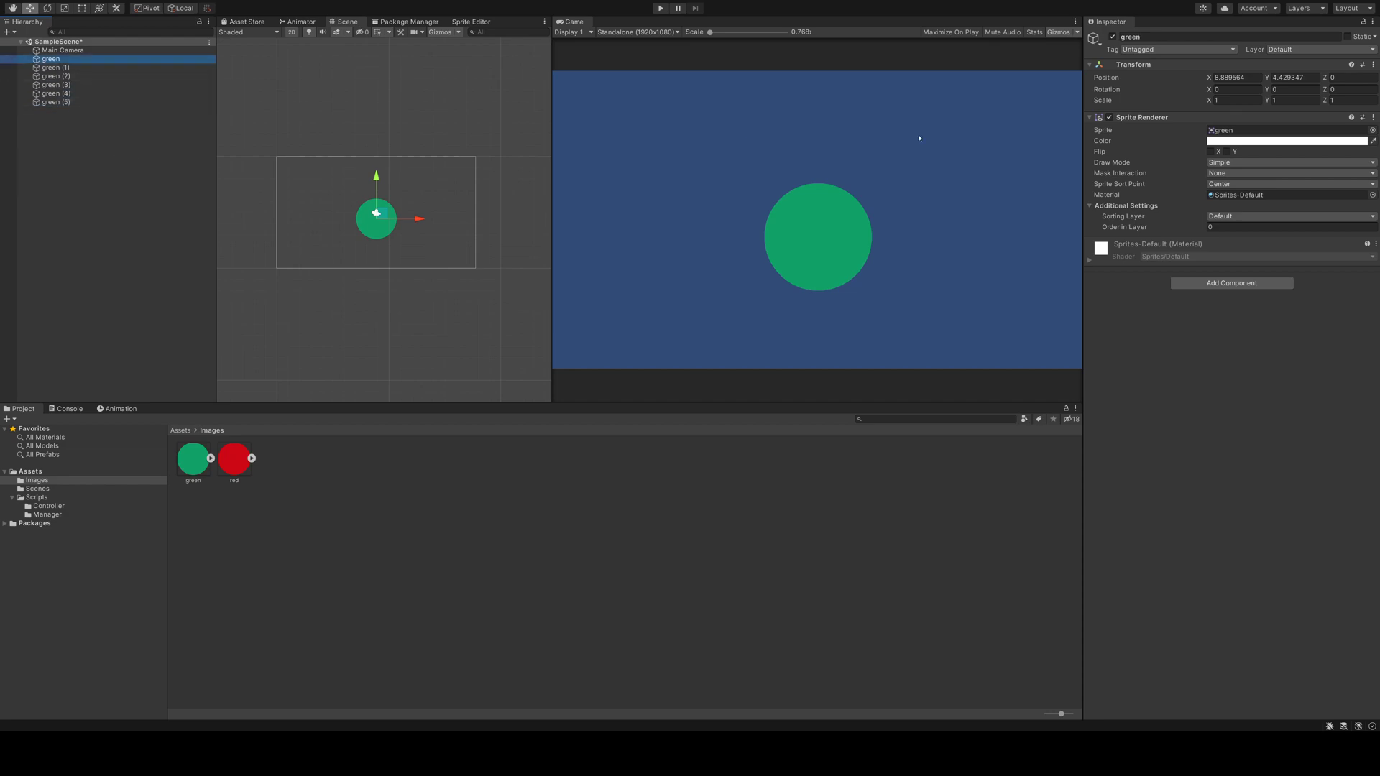
left_click_drag(381, 214, 326, 190)
left_click(65, 94)
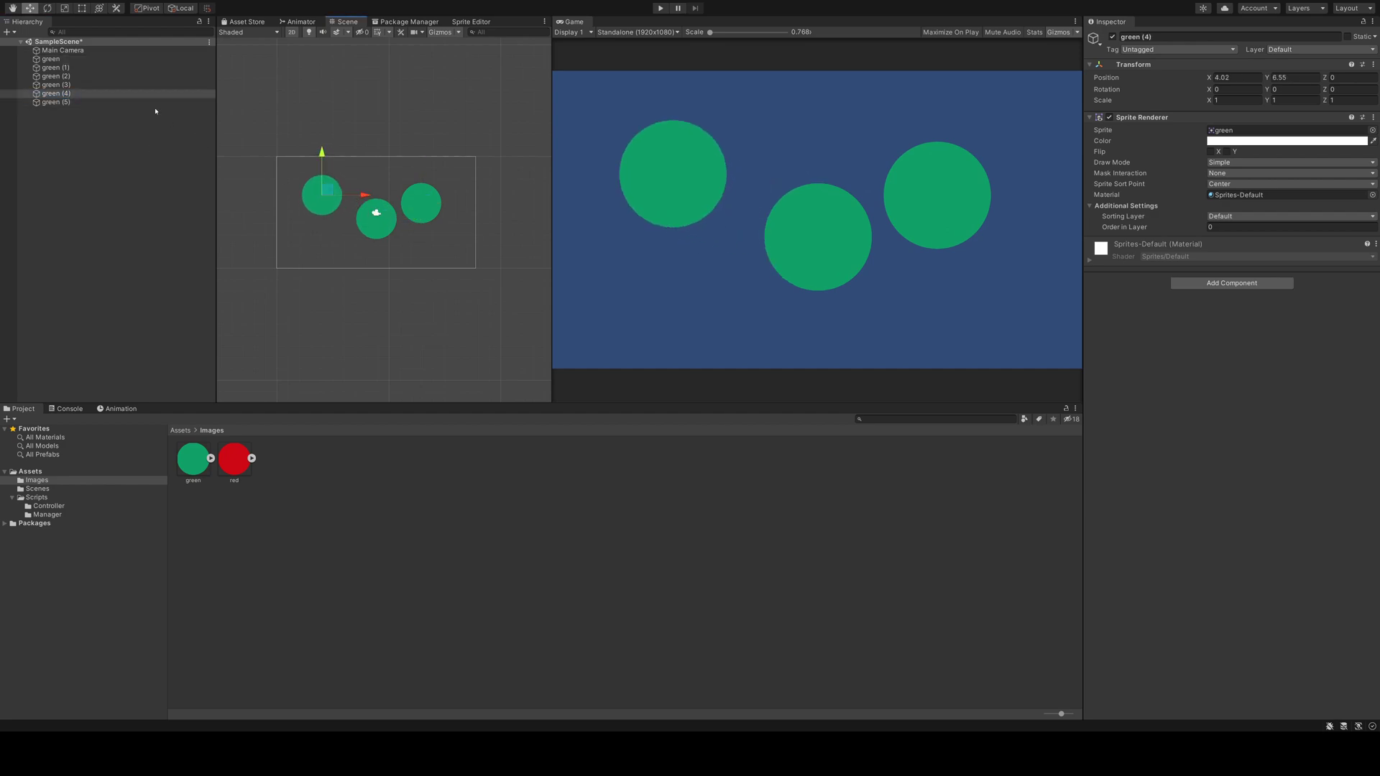
Step: Set the original green circle's X and Y scale to 0.5
left_click(57, 59)
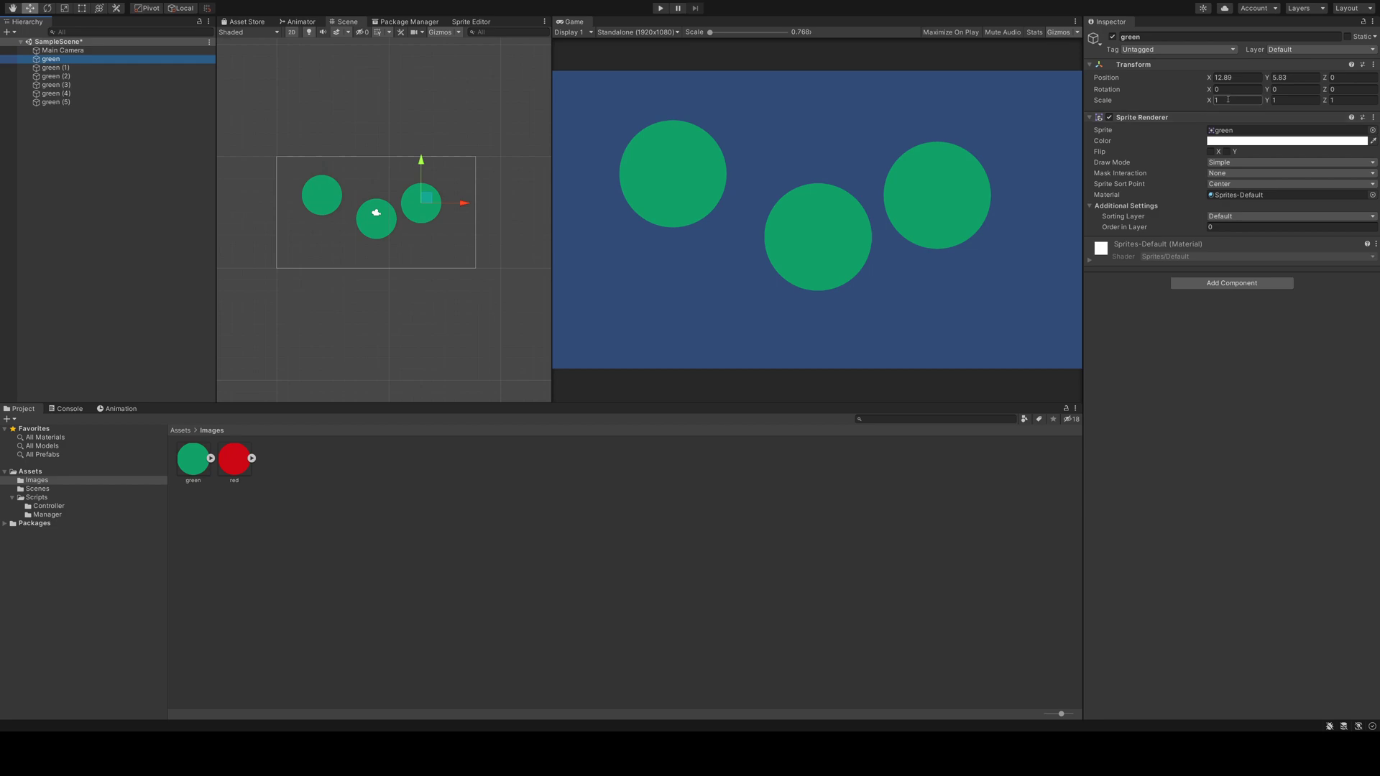
left_click(1228, 100)
type("0.5")
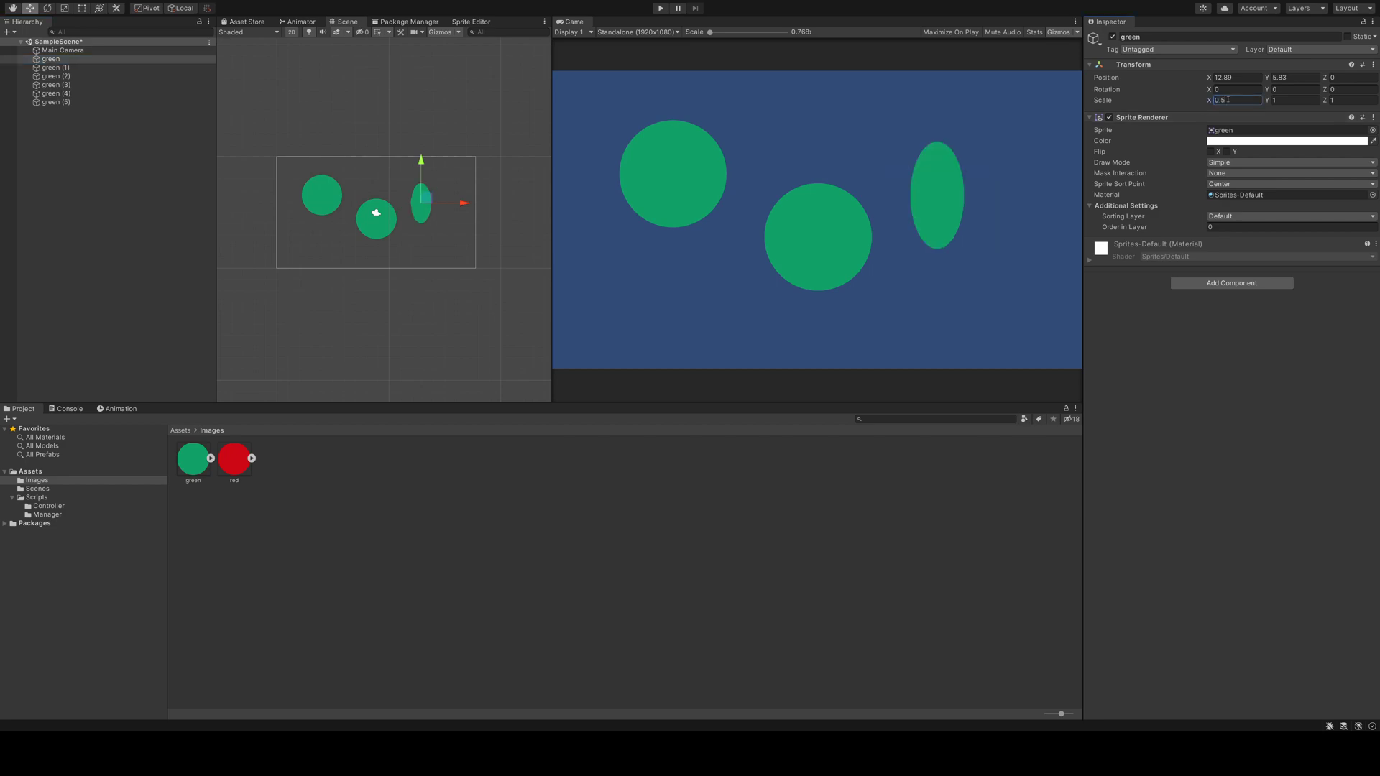
key("Tab")
type("0")
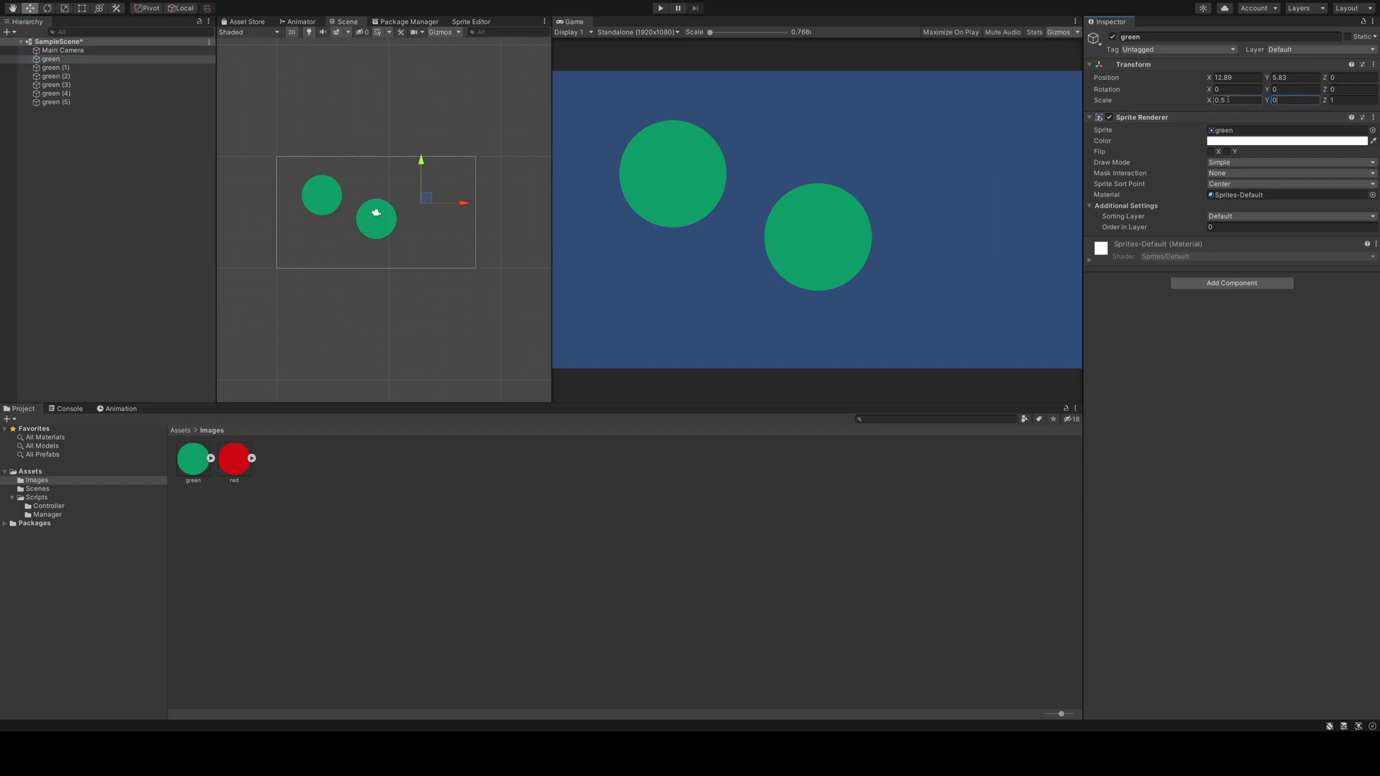
type(".5")
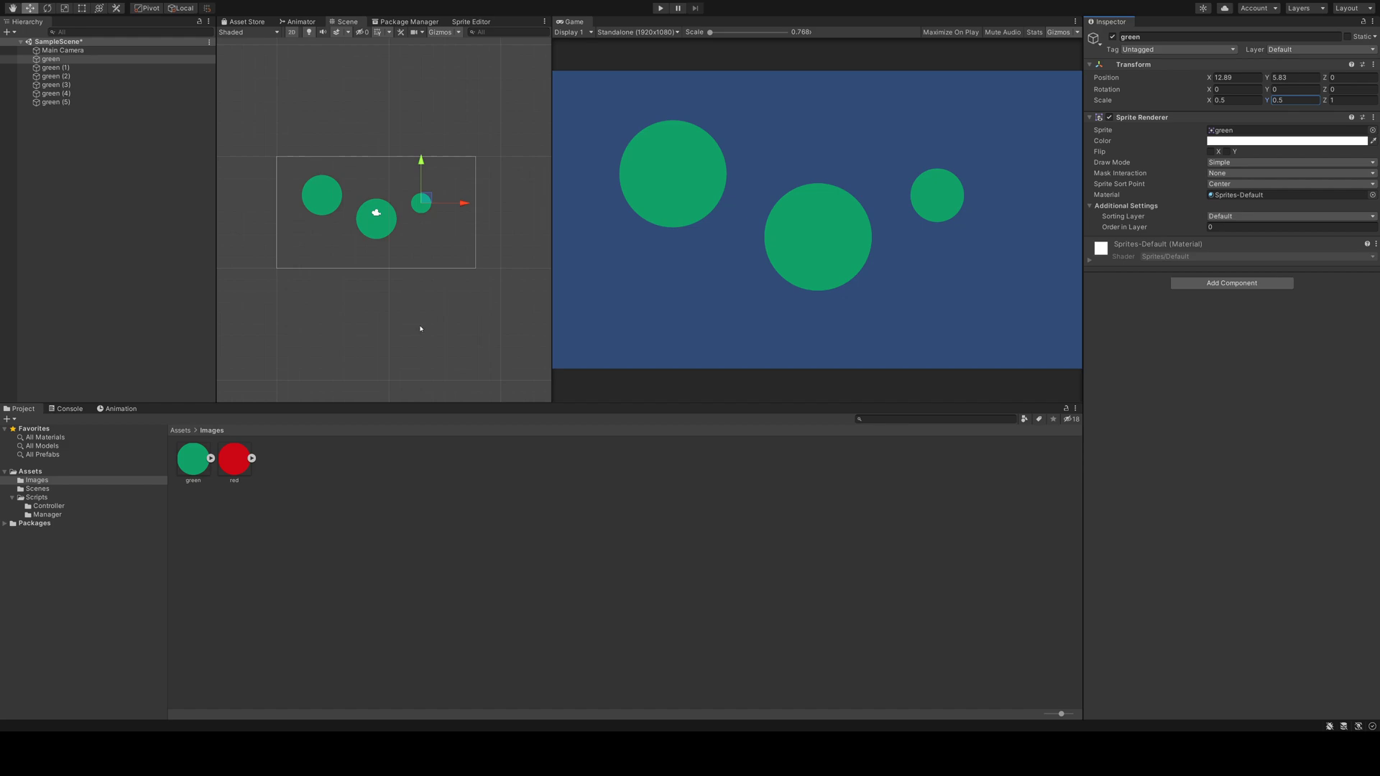
Step: Attach the DotController script to the green circle and test its movement in Play mode
left_click(59, 507)
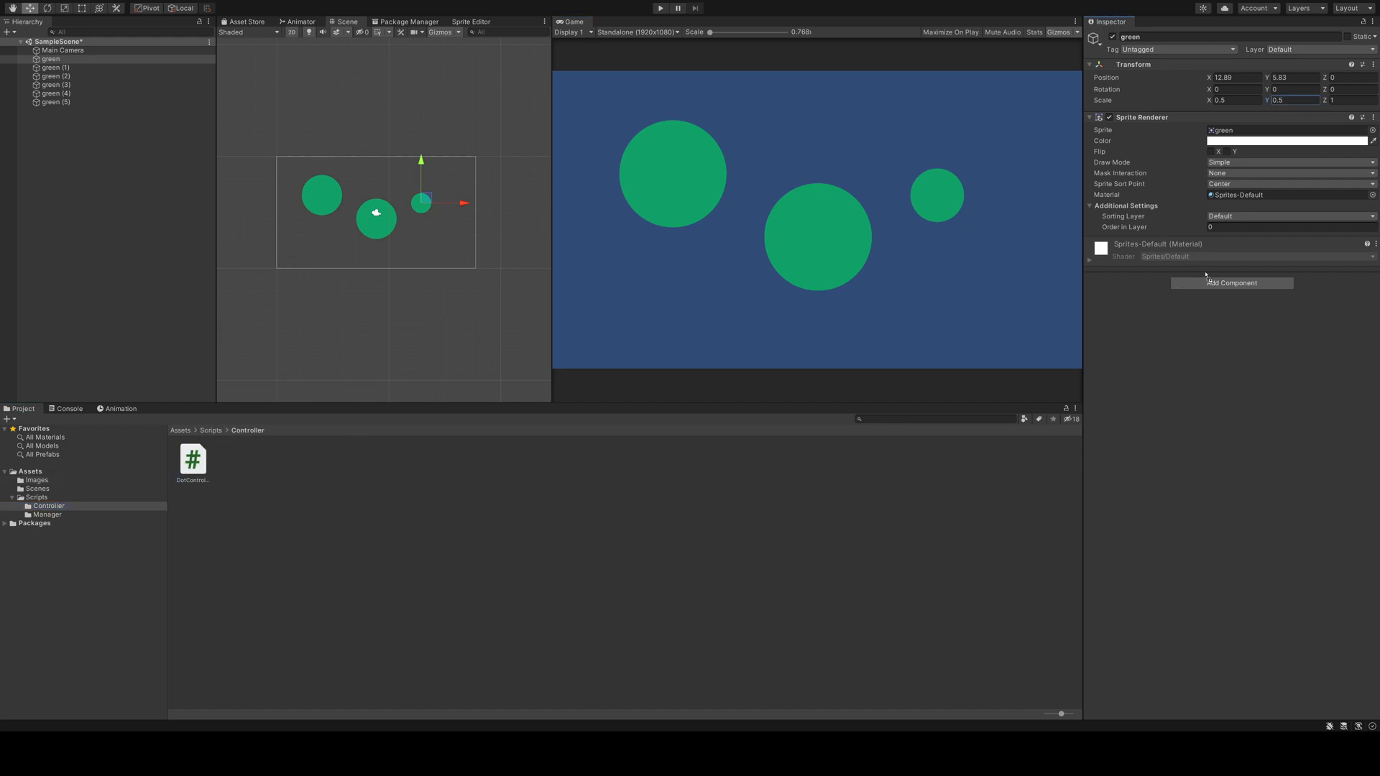
left_click_drag(1206, 274, 1206, 275)
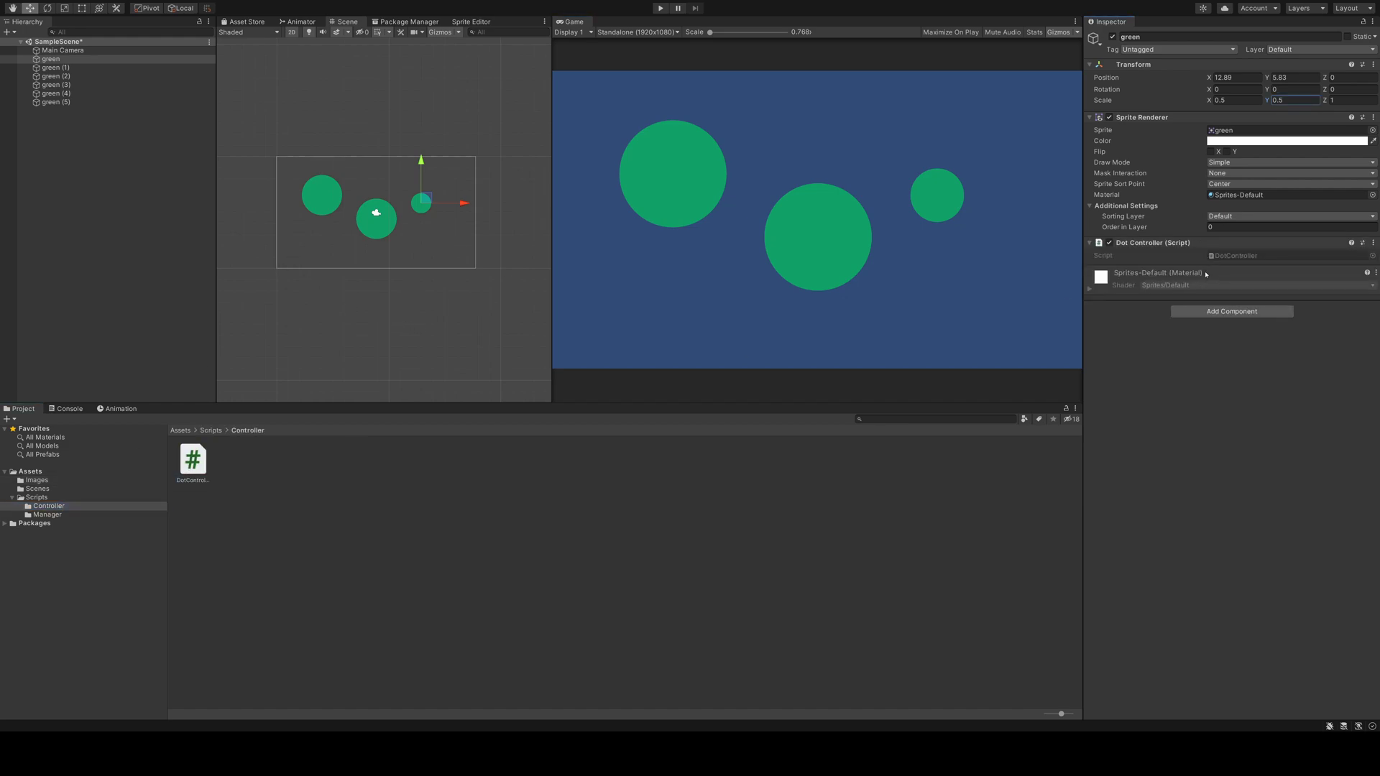
left_click(661, 8)
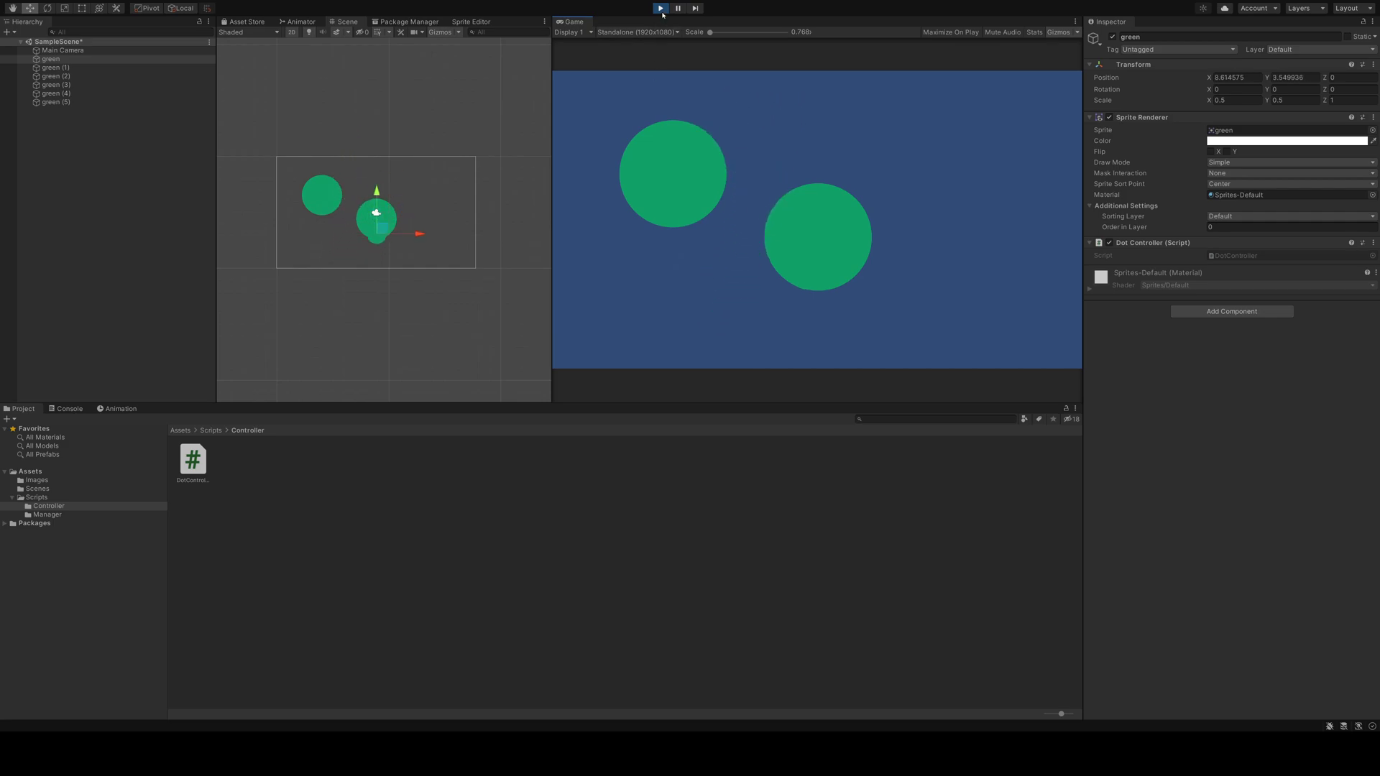
key("ctrl+p")
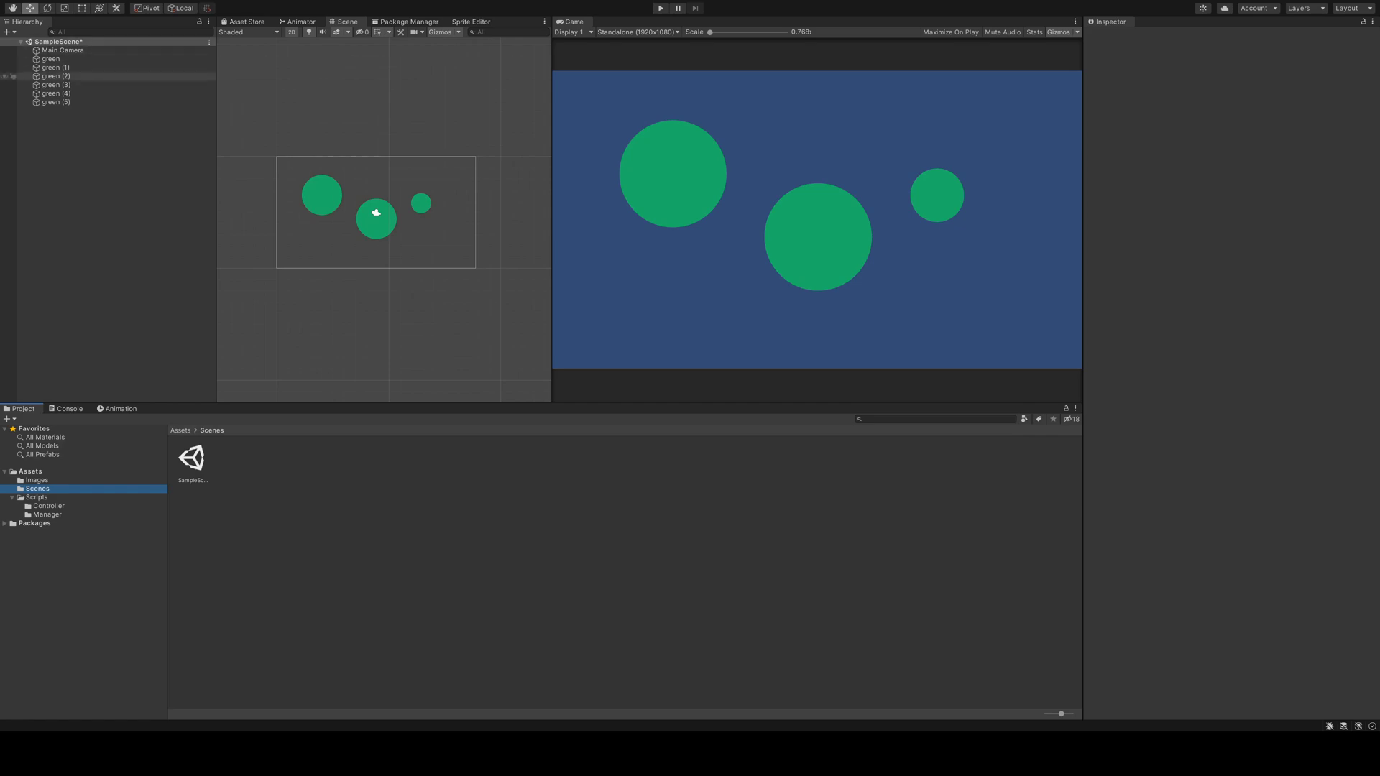
Step: Delete the duplicates green (1) through green (5) from the scene
left_click(57, 67)
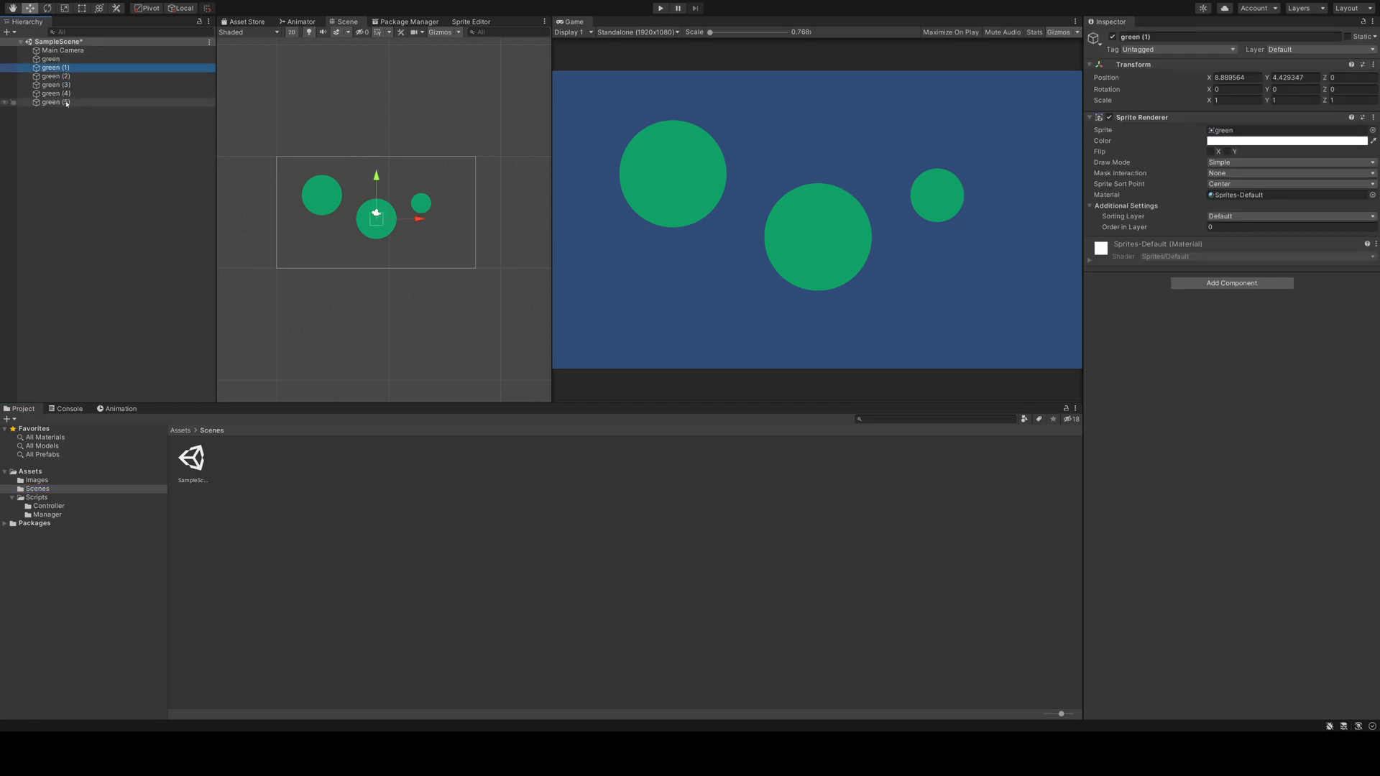
left_click(65, 102, "shift")
key("Delete")
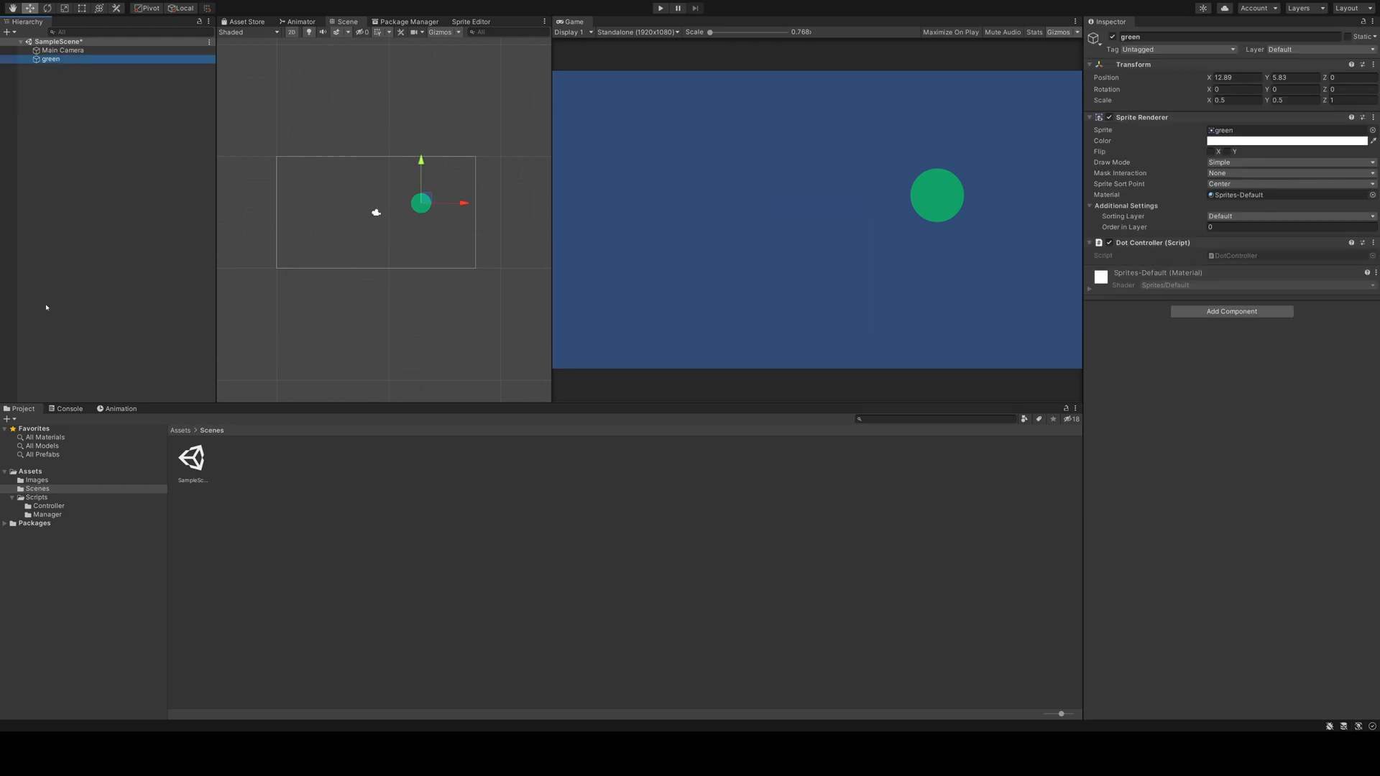
Step: Create a Prefabs folder in Assets and store the green circle in it as a prefab
right_click(30, 471)
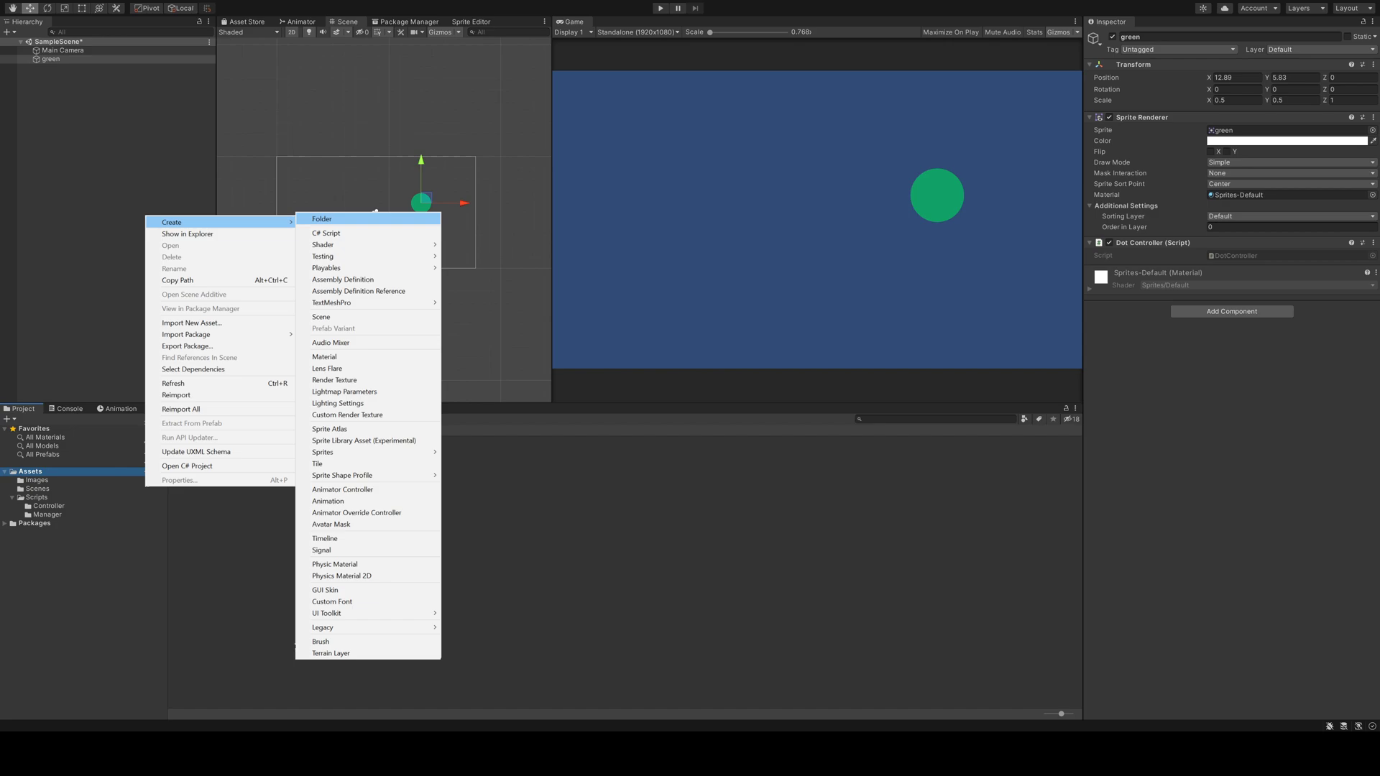
left_click(321, 219)
type("Pr")
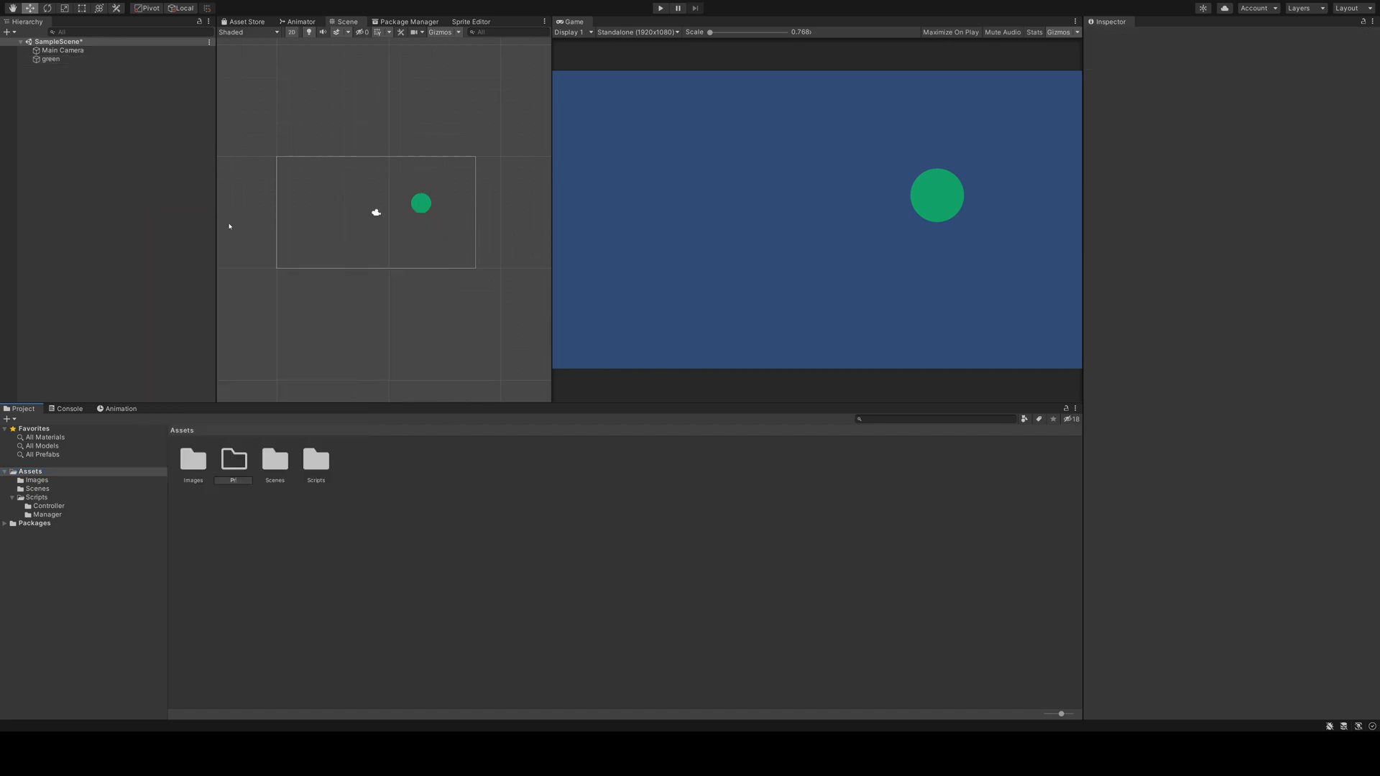
type("efabs")
key("Return")
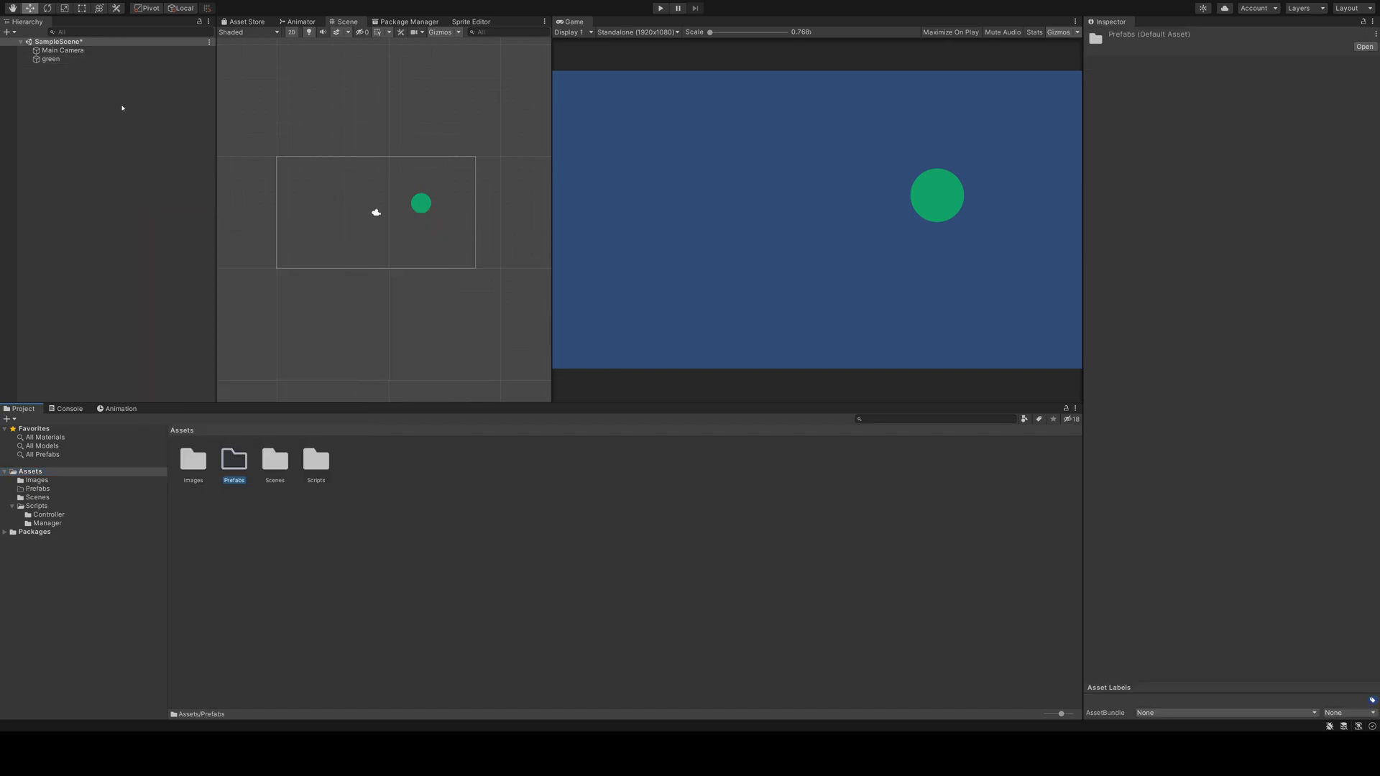
left_click_drag(51, 62, 236, 467)
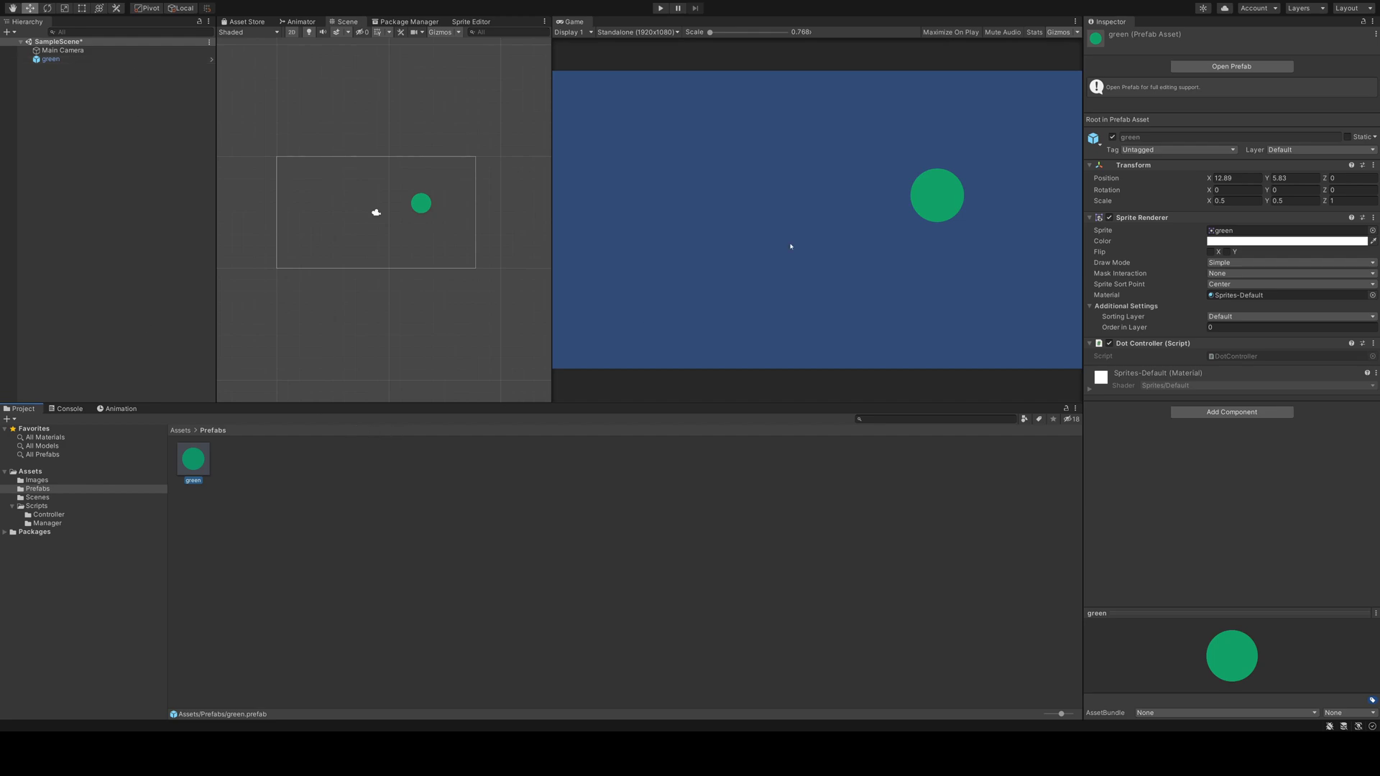
left_click(1231, 66)
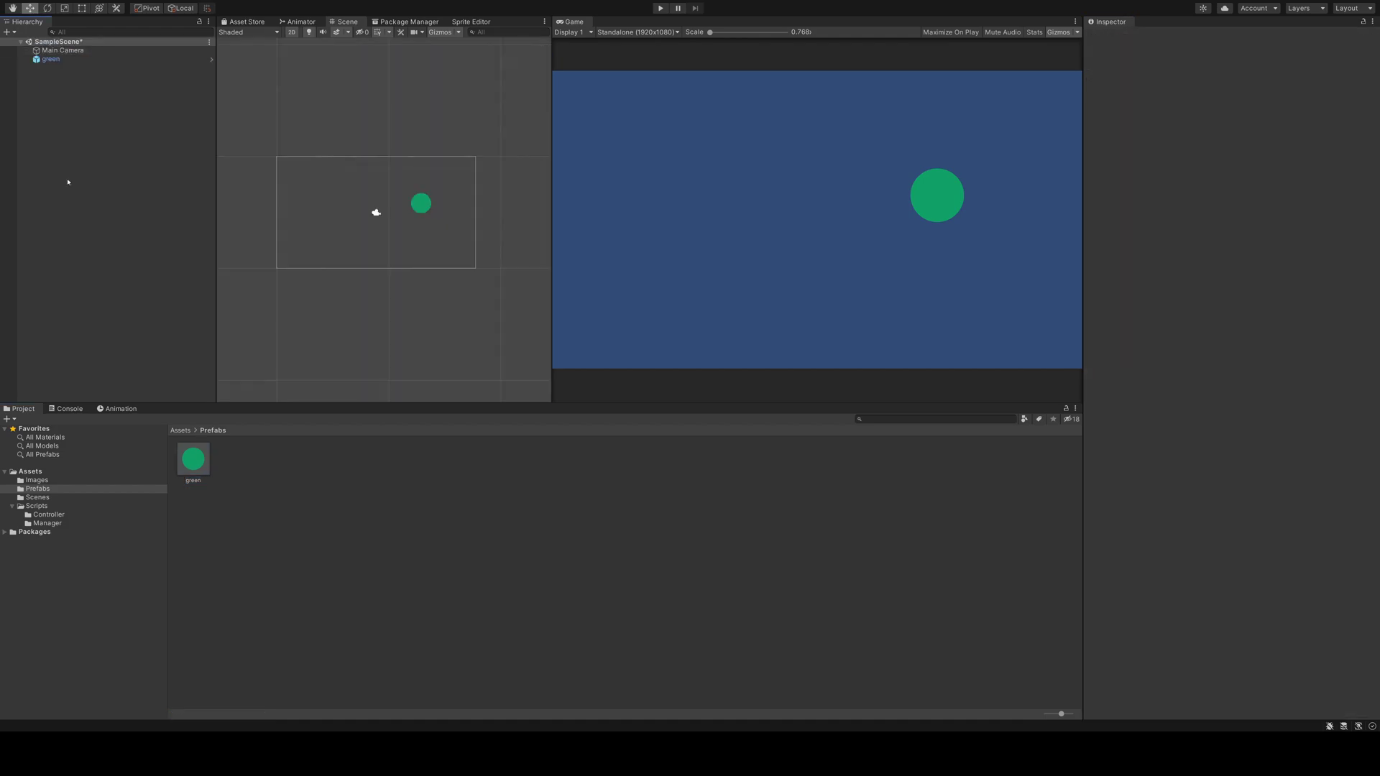
Step: Place two more instances of the green prefab in the scene, spaced apart from the first circle
left_click_drag(185, 447, 342, 208)
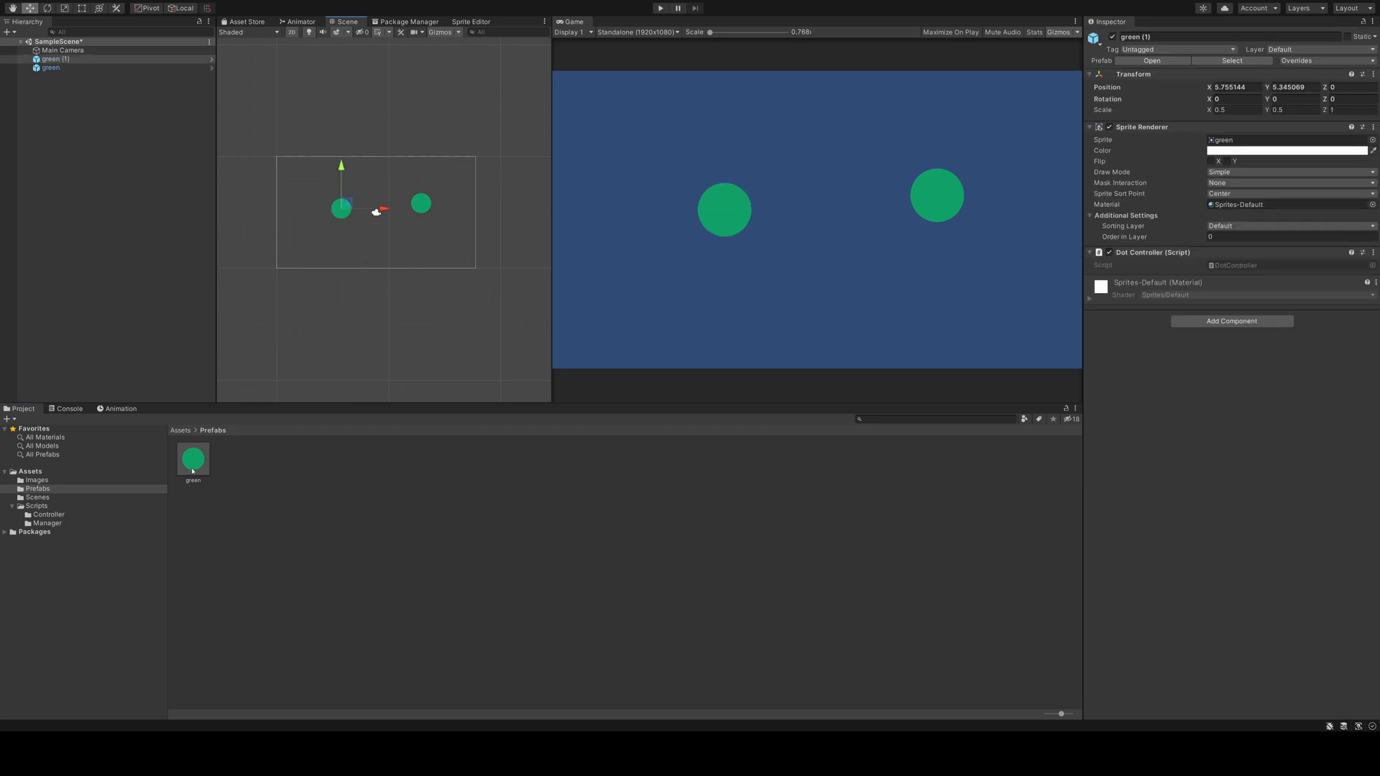
left_click_drag(192, 472, 385, 251)
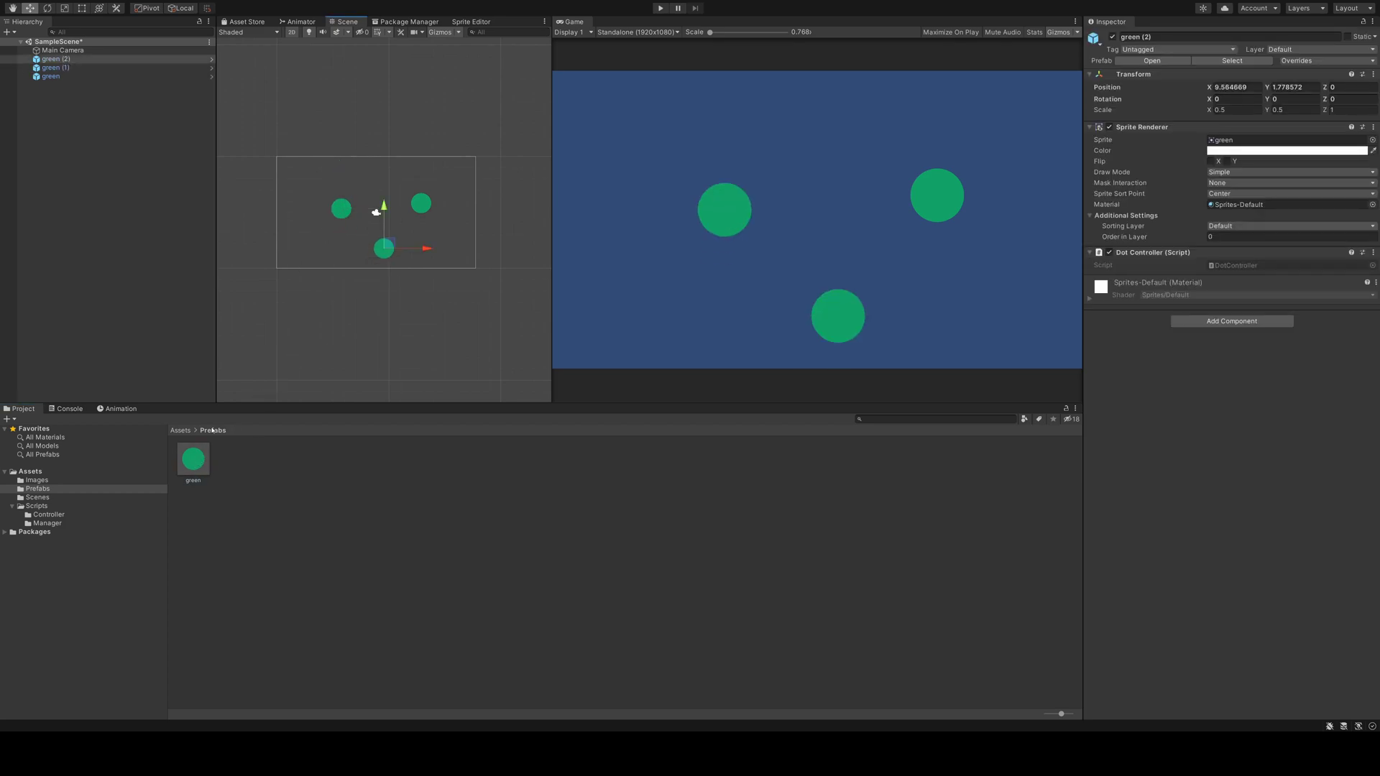
Step: Replace the green prefab's sprite with the red image, return to the scene and test the instances in Play mode
left_click(1138, 62)
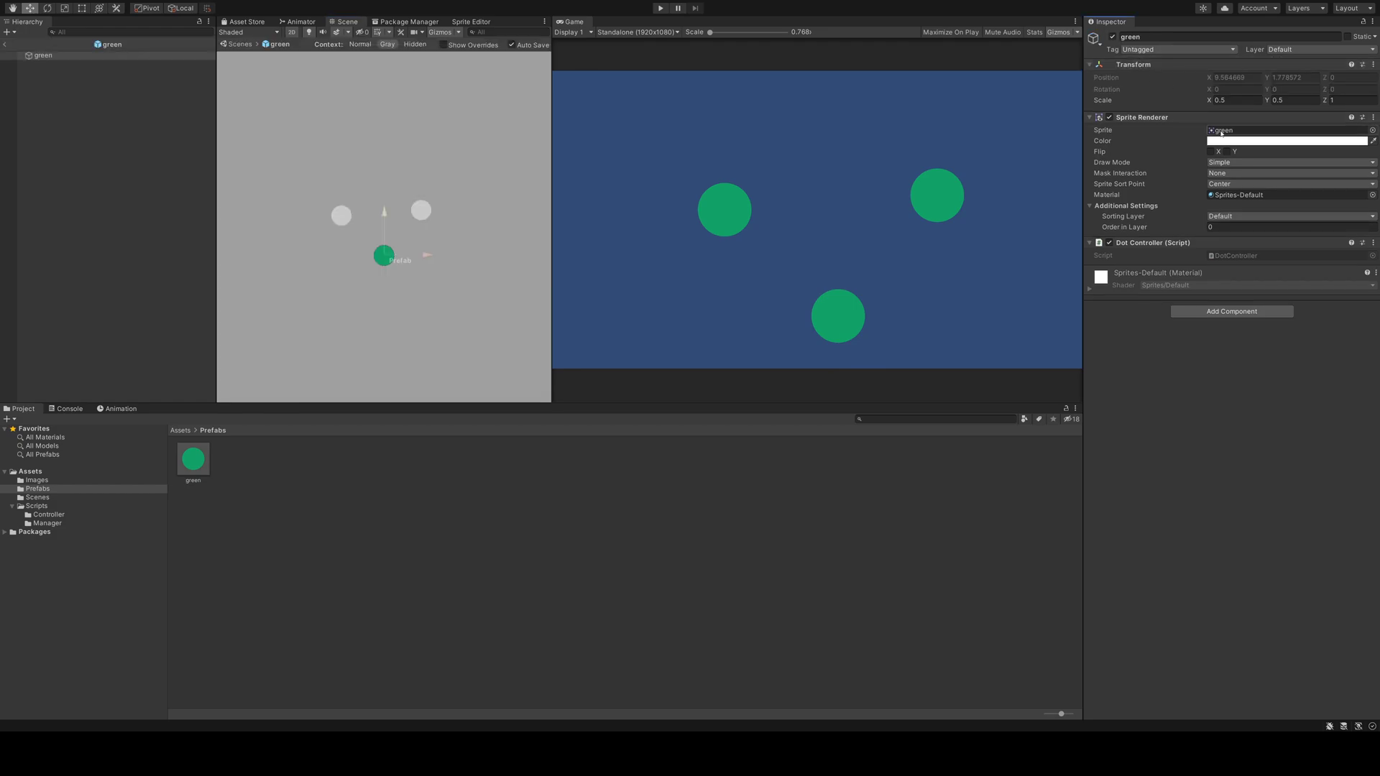
left_click(46, 480)
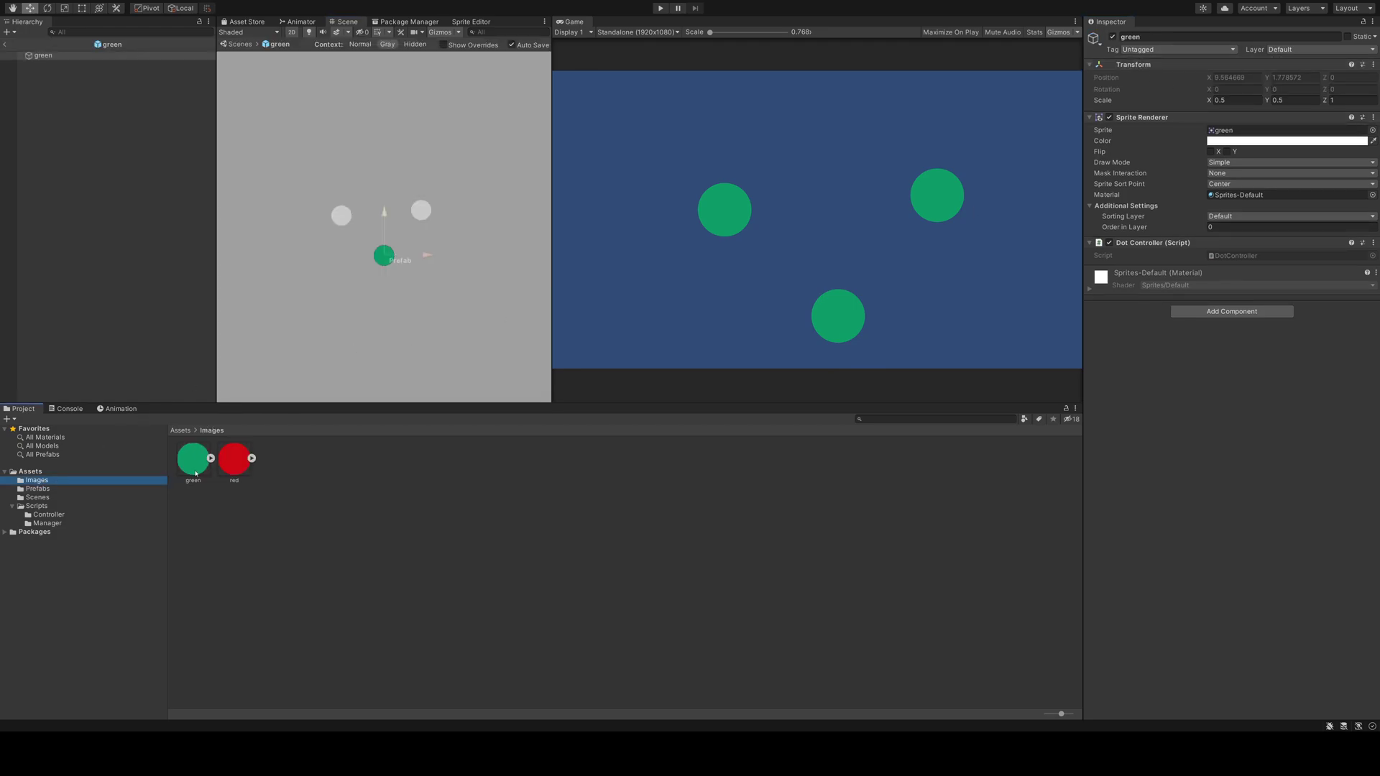
left_click_drag(234, 468, 1263, 130)
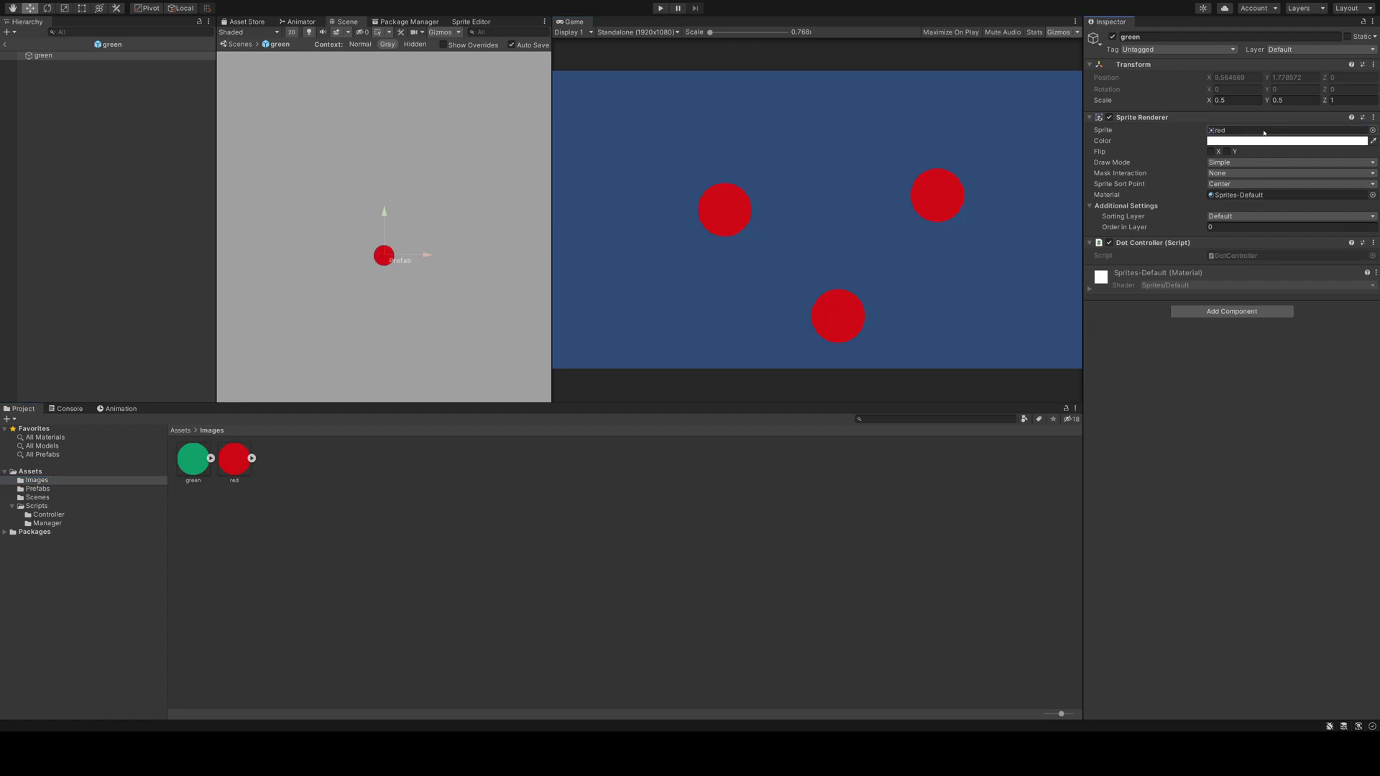
left_click(4, 44)
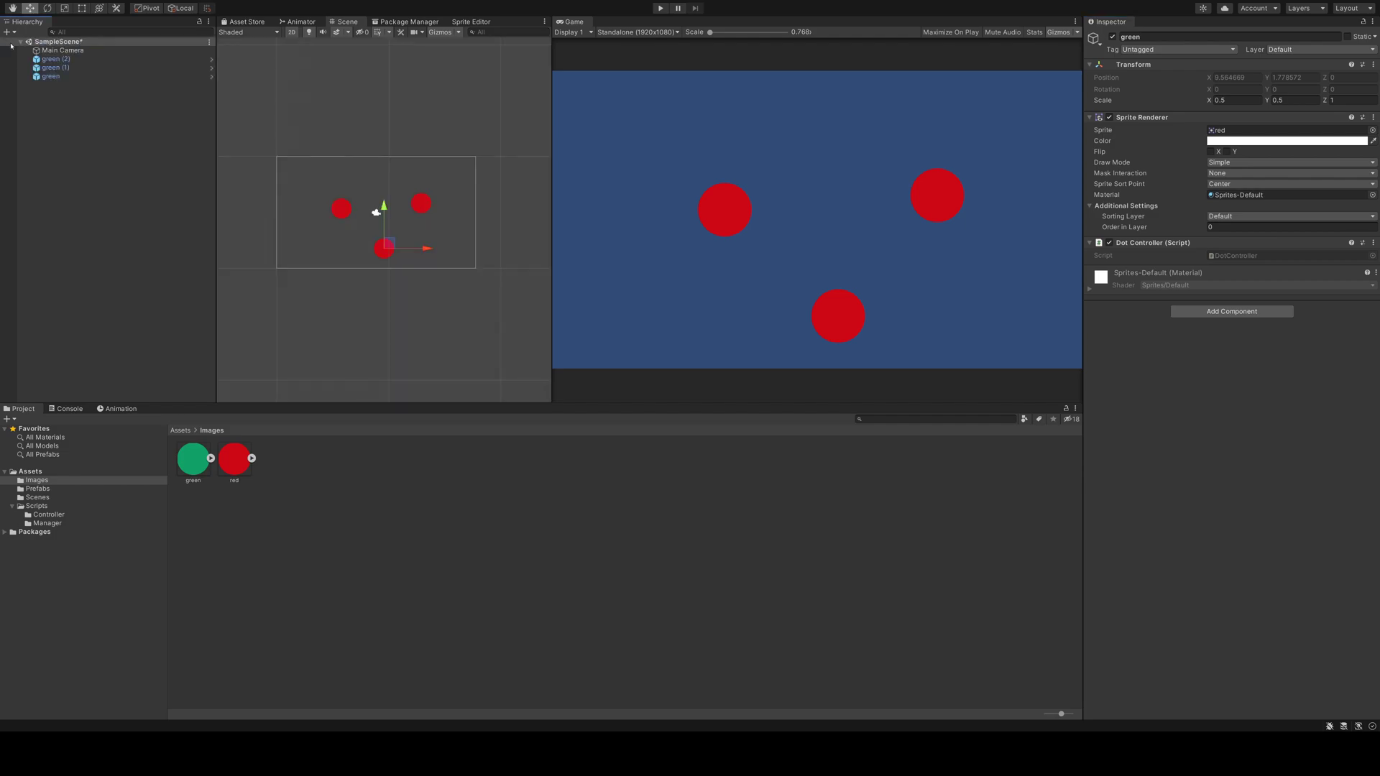
left_click(660, 8)
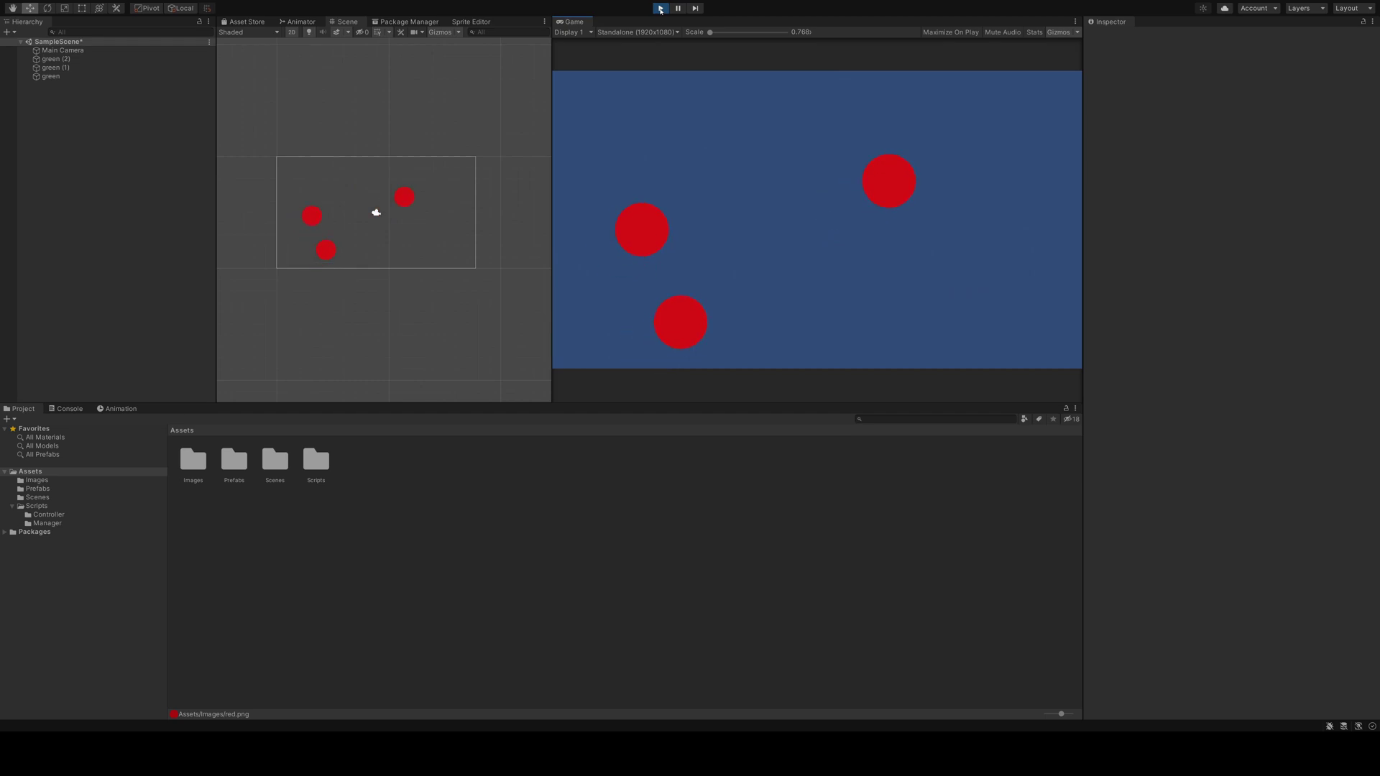
left_click(661, 9)
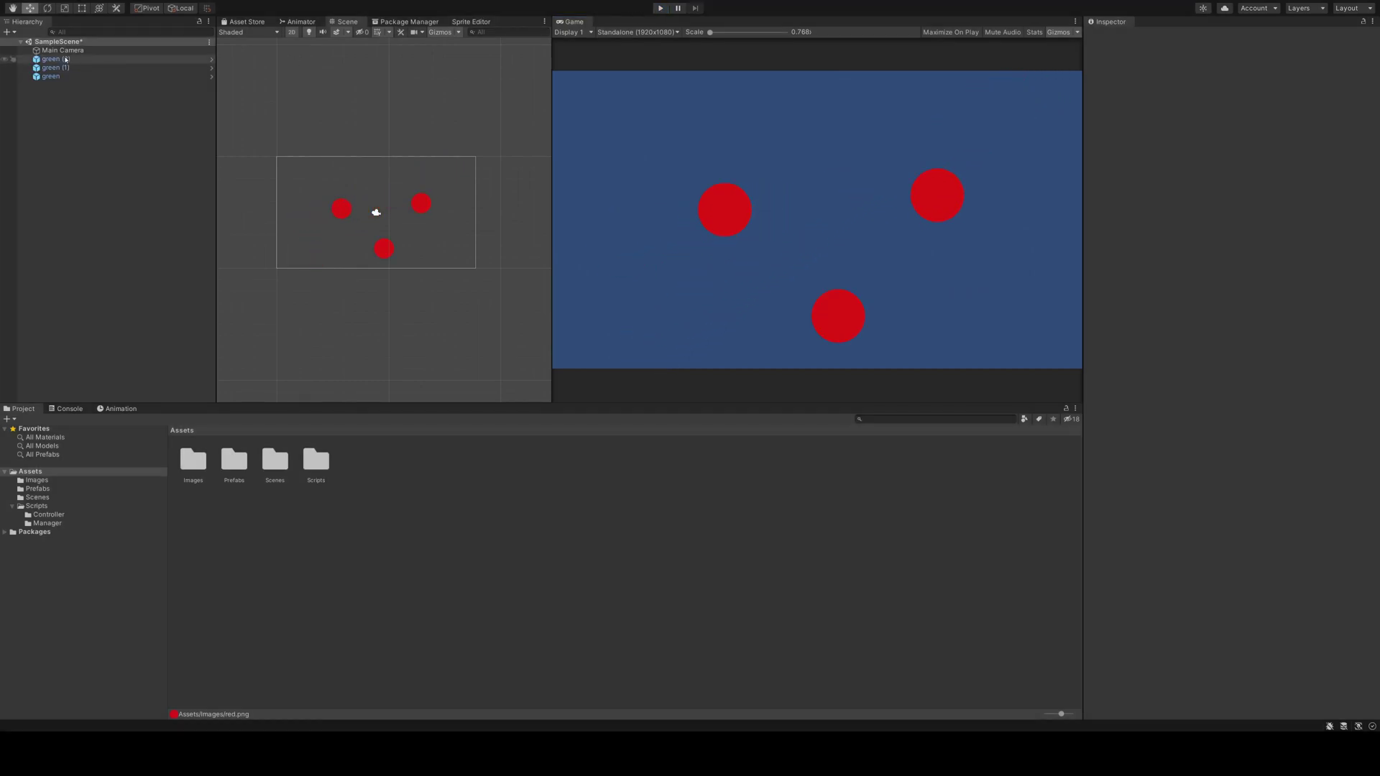
Step: Delete all three green prefab instances from the scene
left_click(66, 60)
left_click(89, 76, "shift")
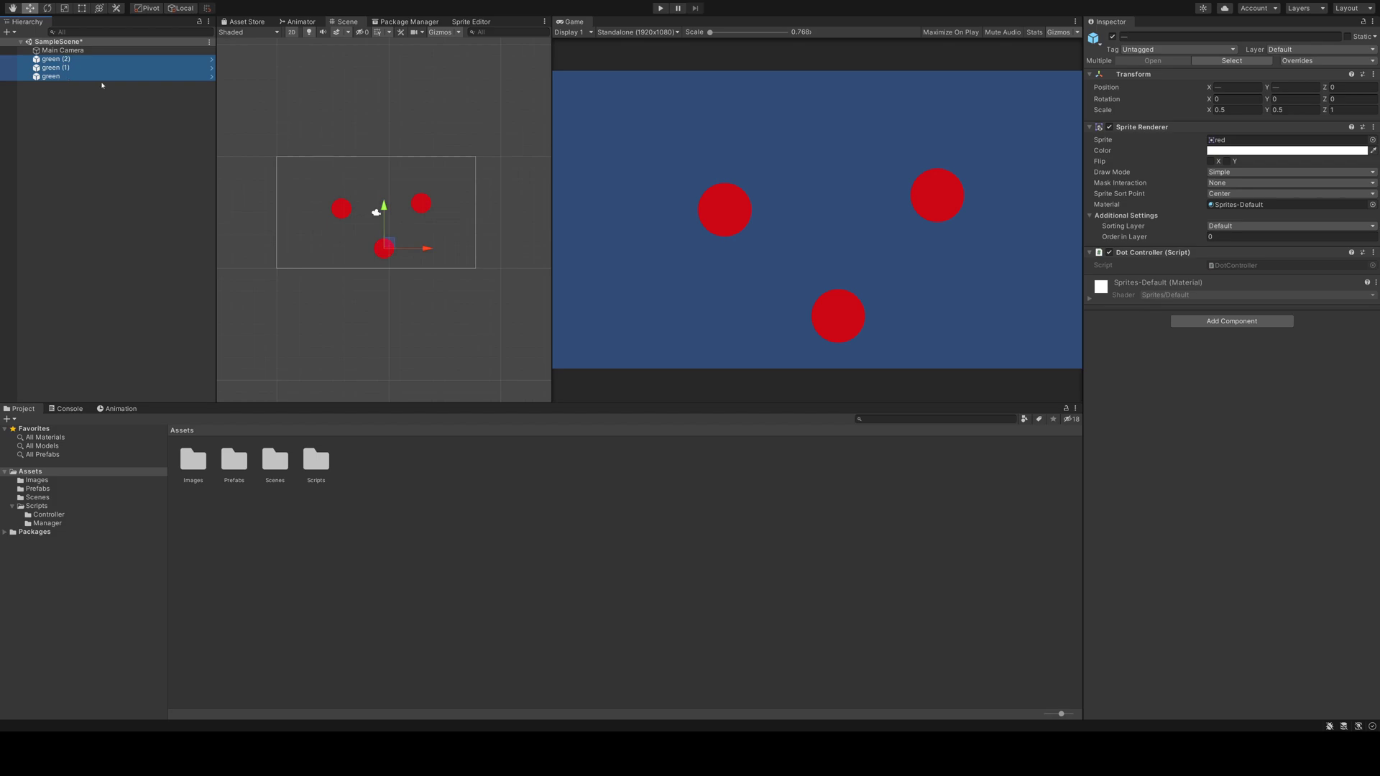
key("Delete")
Step: Create an empty game object named DotManager and attach the DotManager script to it
right_click(110, 92)
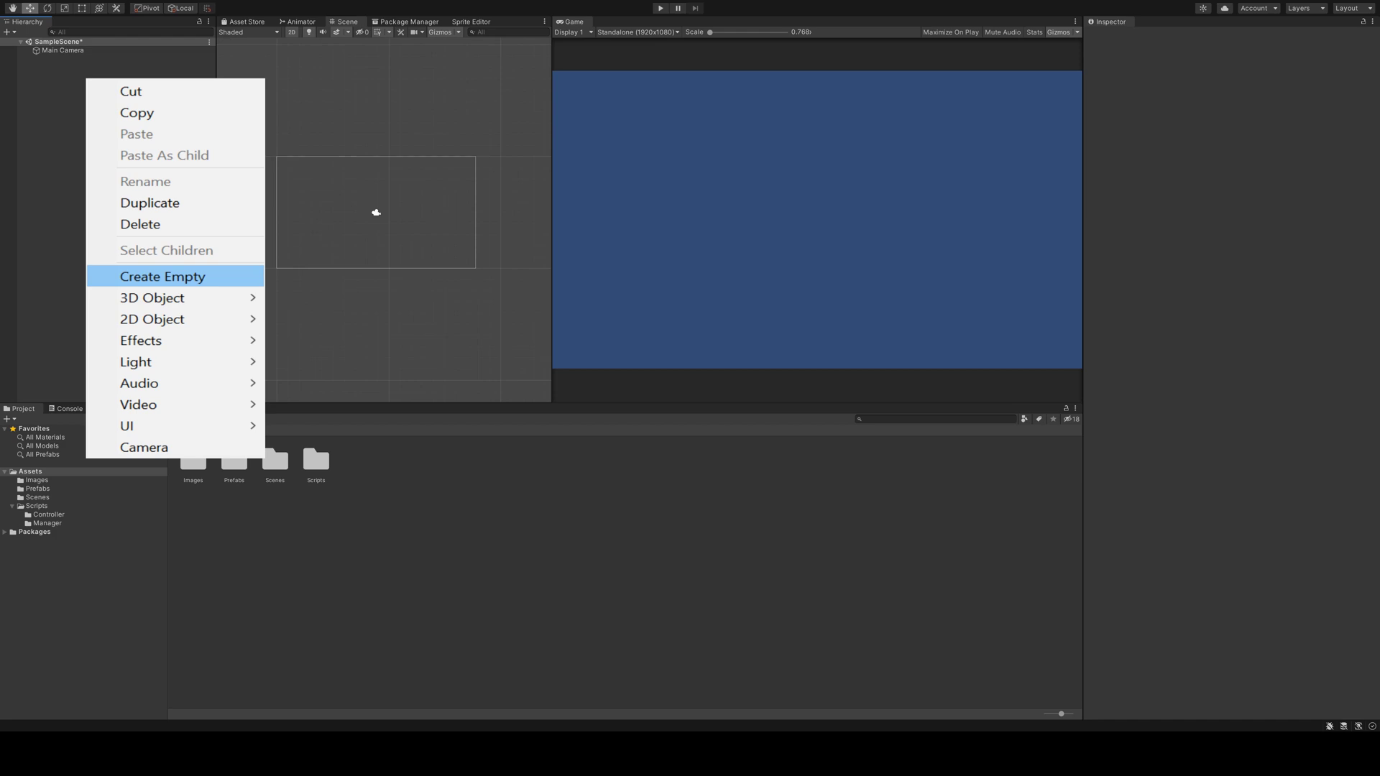
left_click(163, 277)
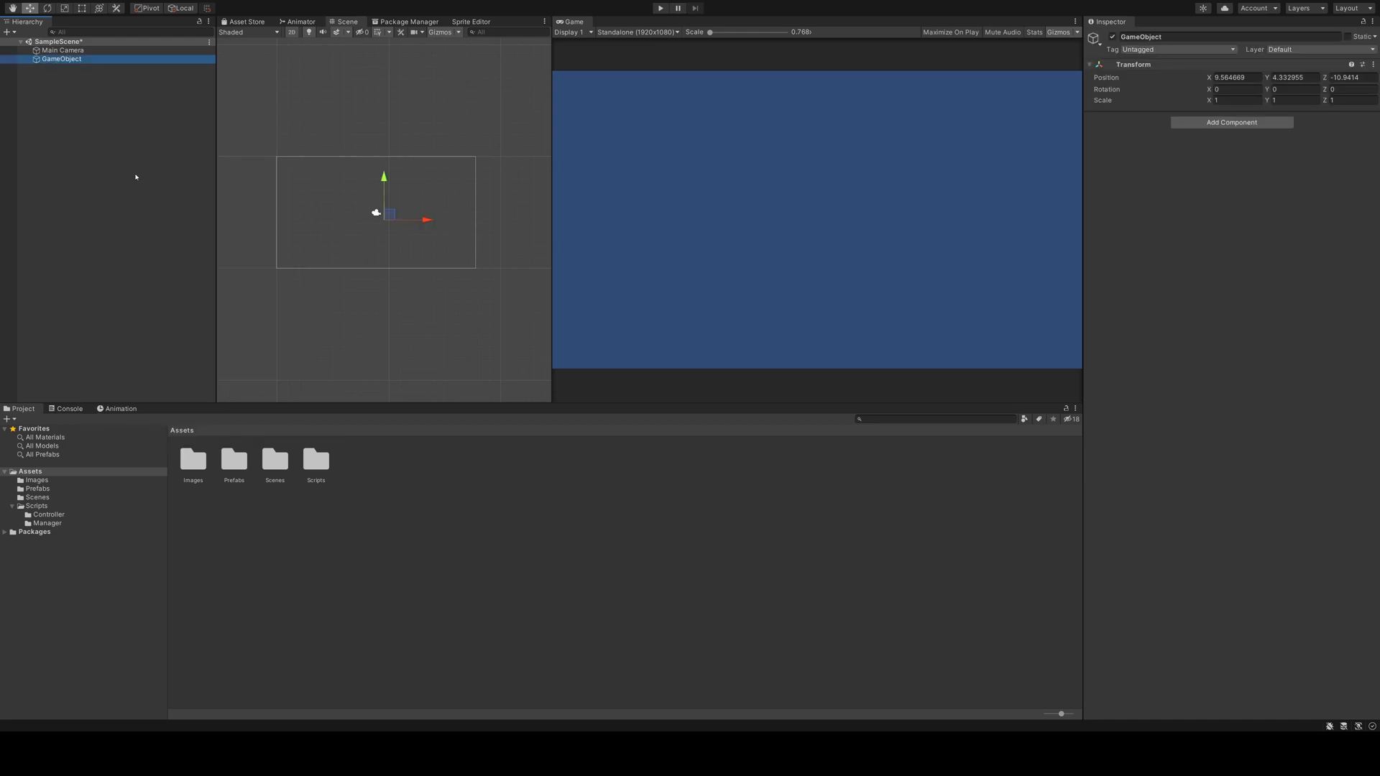
type("Dot")
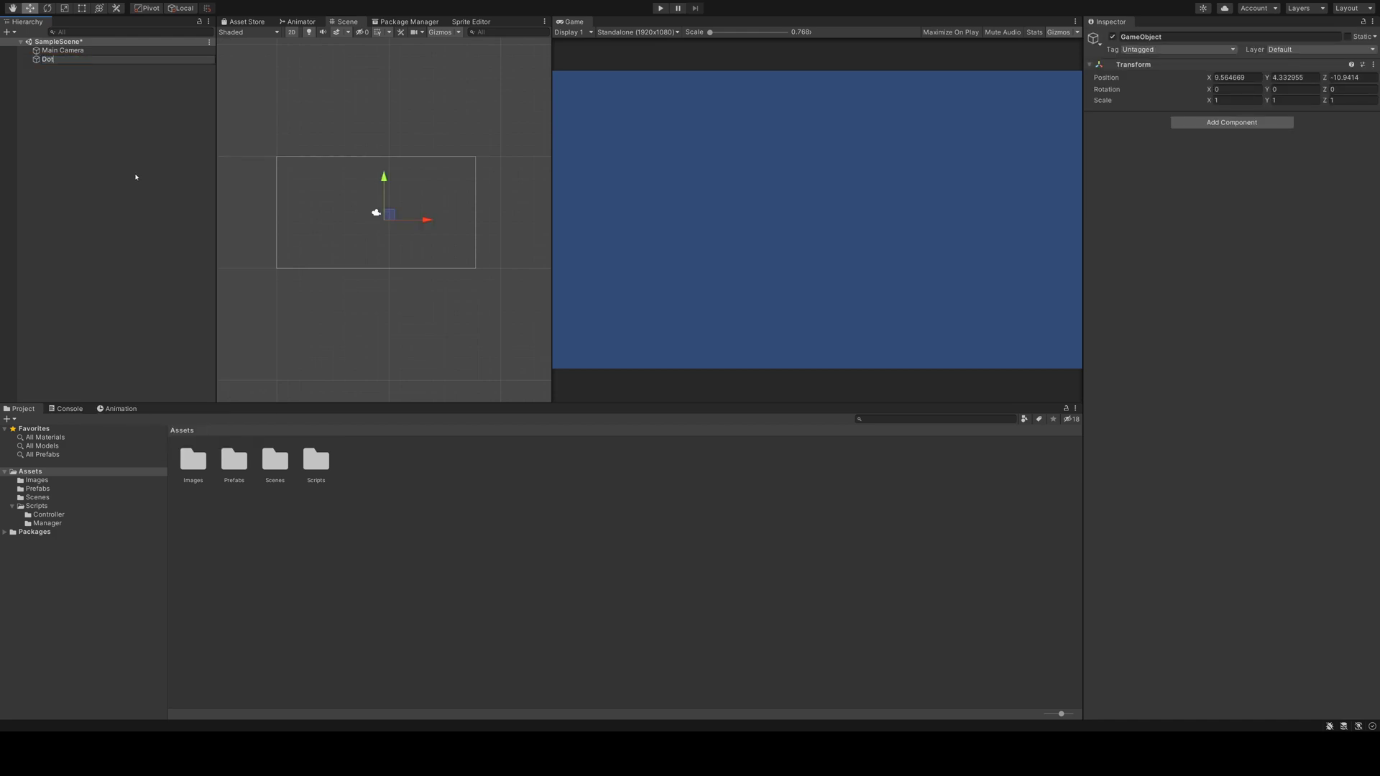
type("Manager")
key("Return")
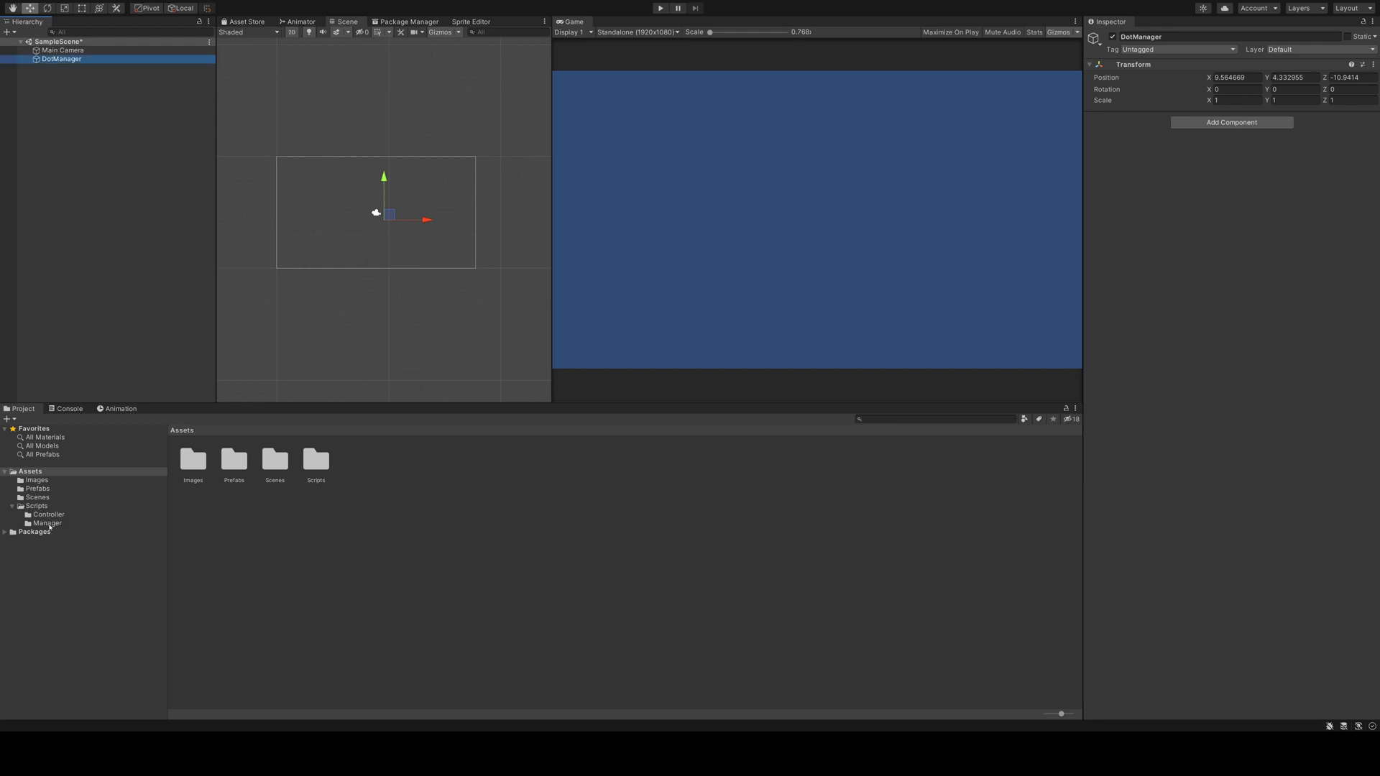
left_click(47, 524)
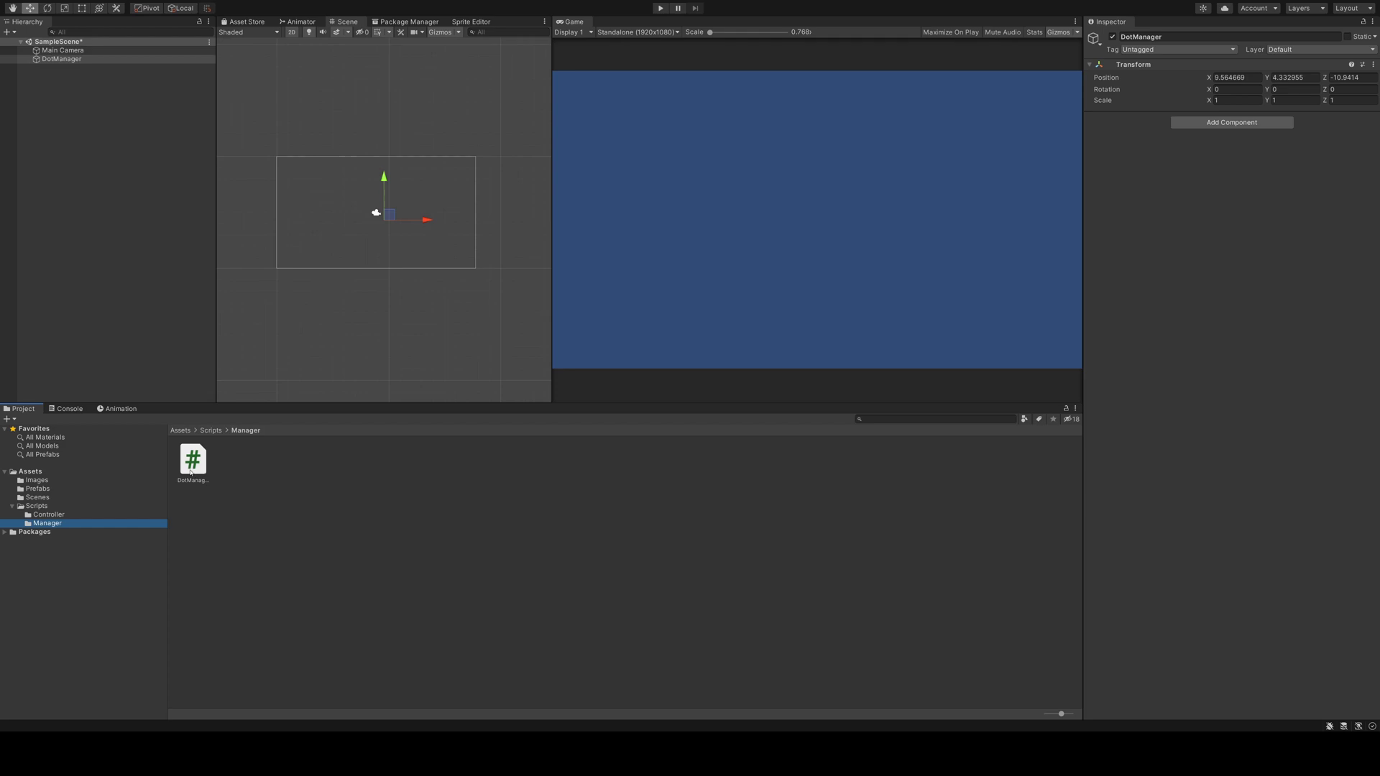
left_click_drag(190, 472, 1216, 127)
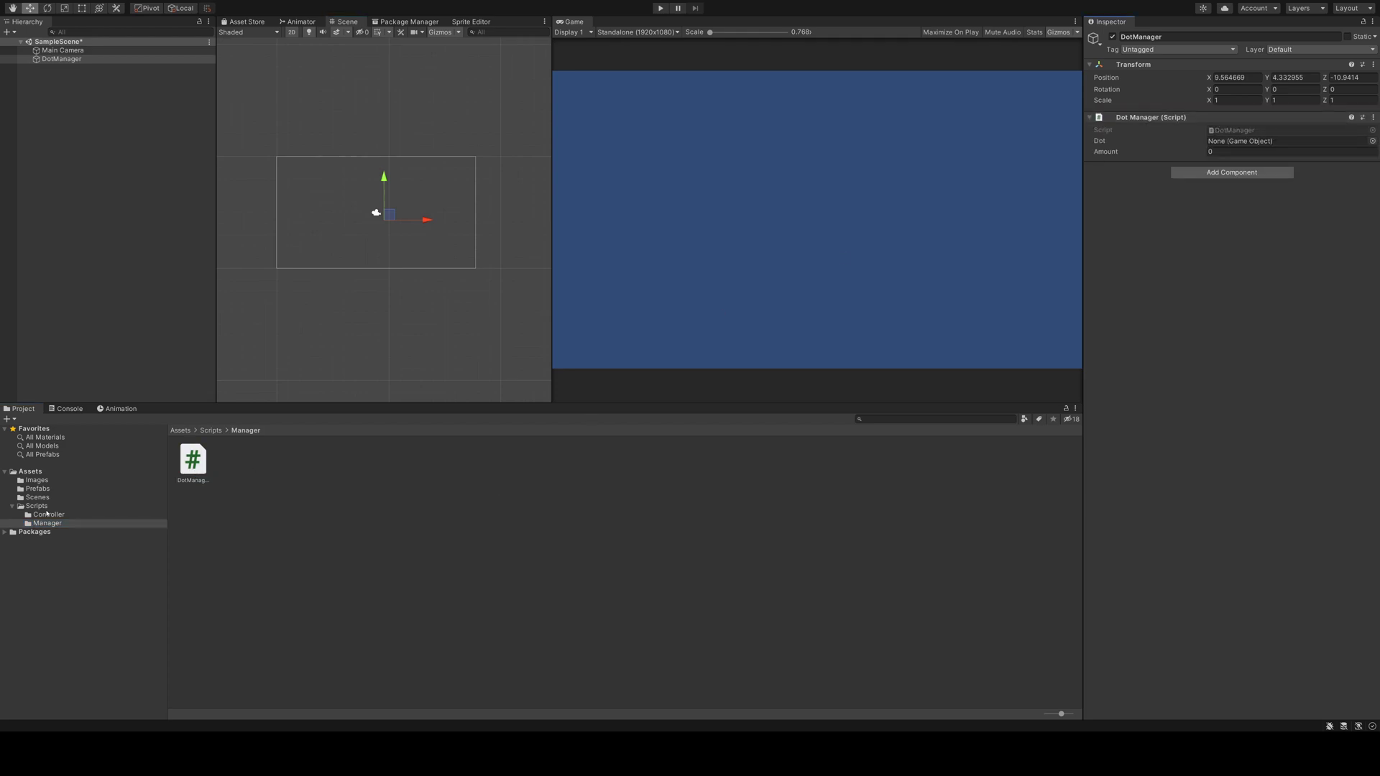
Step: Assign the green prefab as the Dot Manager's Dot, set Amount to 5, and run the scene
left_click(39, 488)
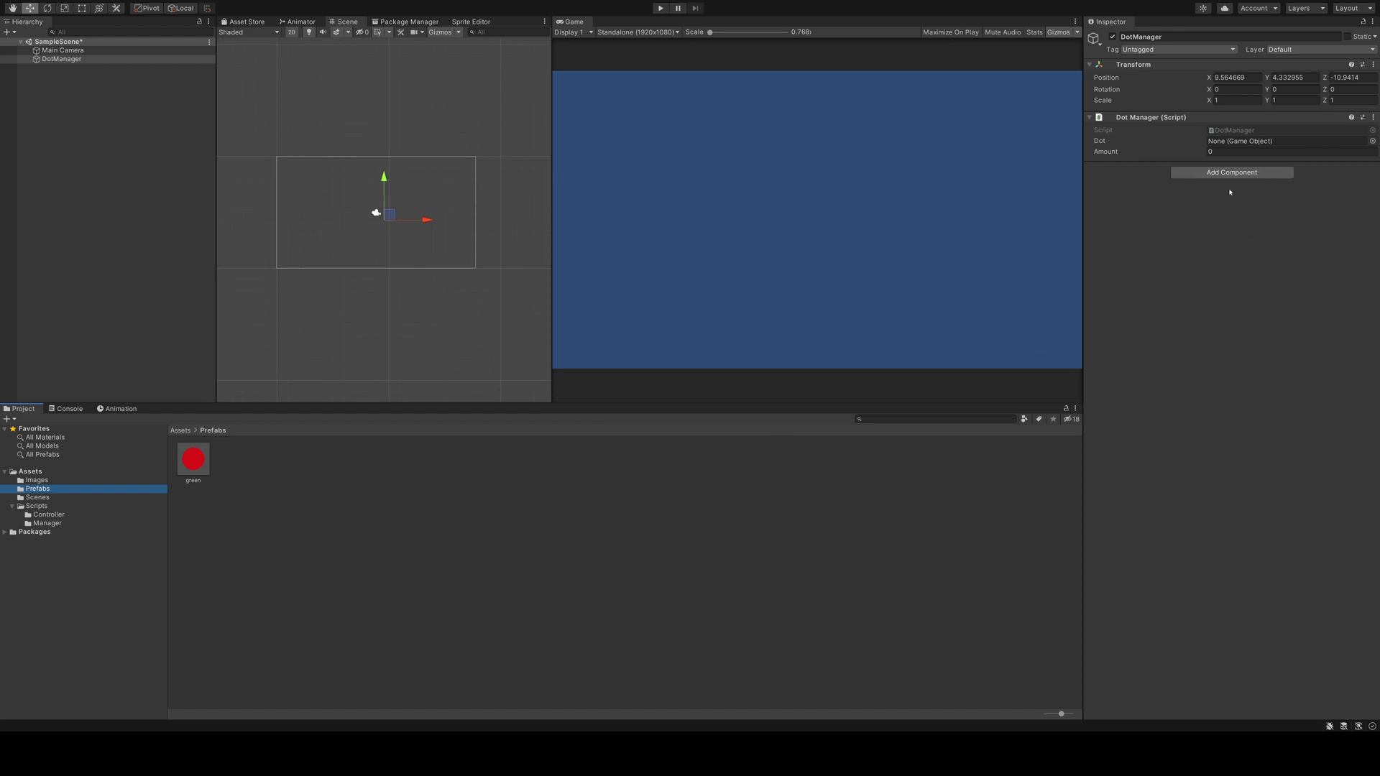
left_click_drag(203, 468, 1233, 148)
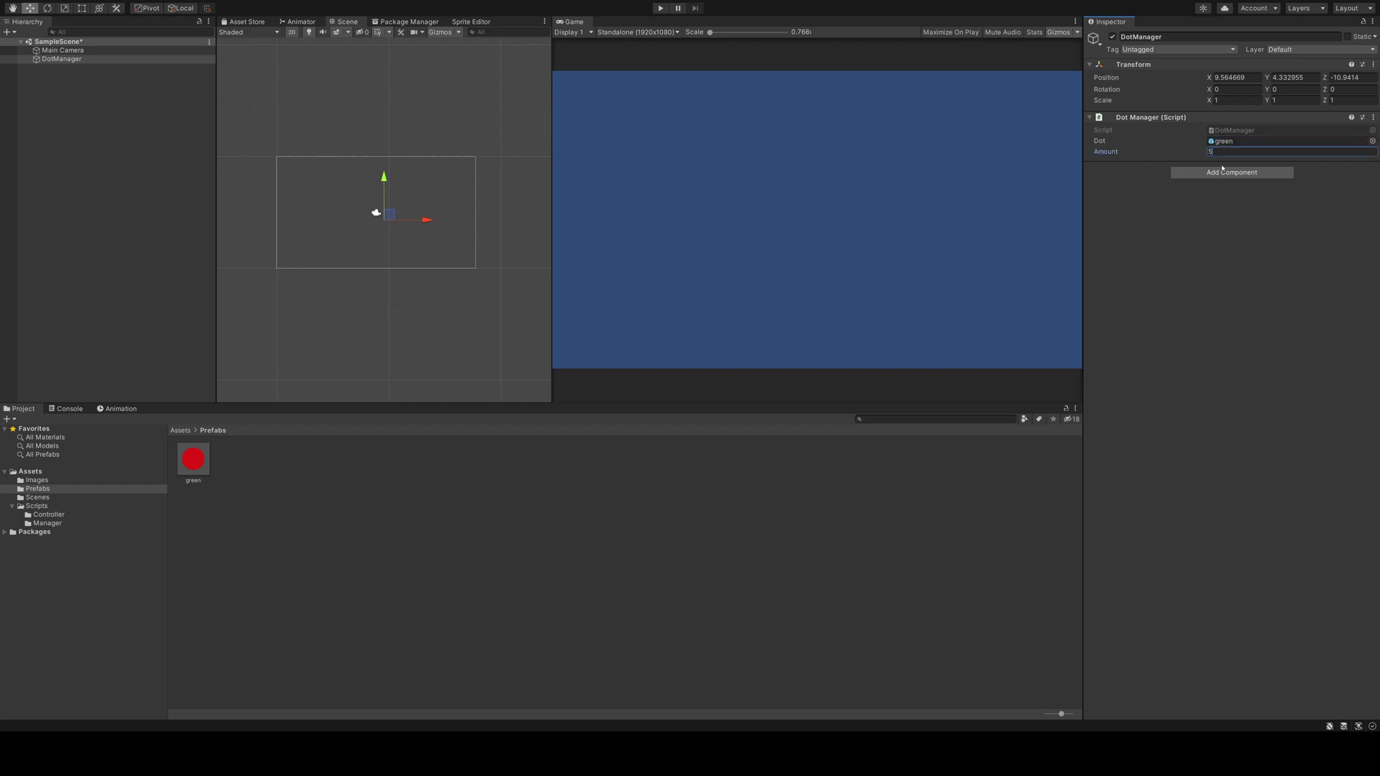
left_click(660, 8)
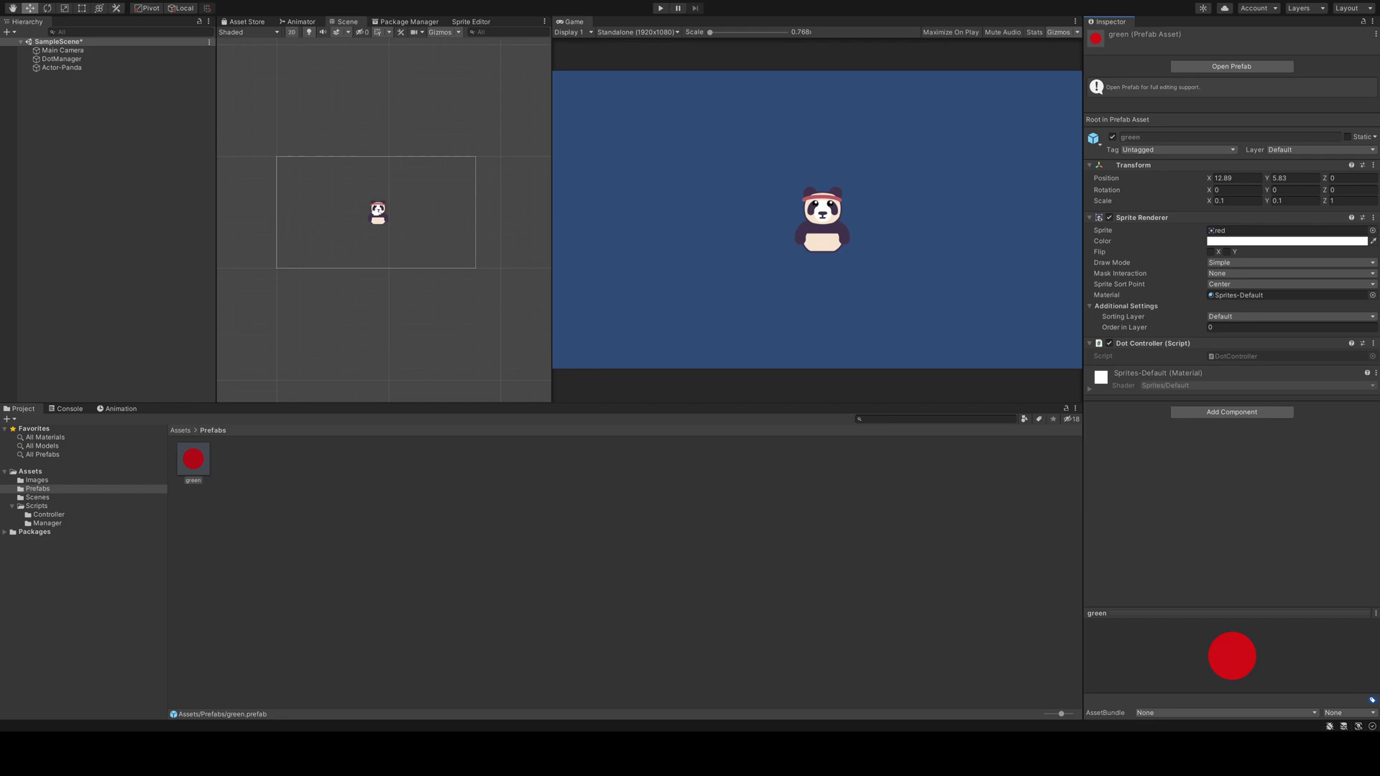
Step: Add a Circle Collider 2D component to the green prefab and run the scene
left_click(206, 471)
left_click(1244, 420)
key("Return")
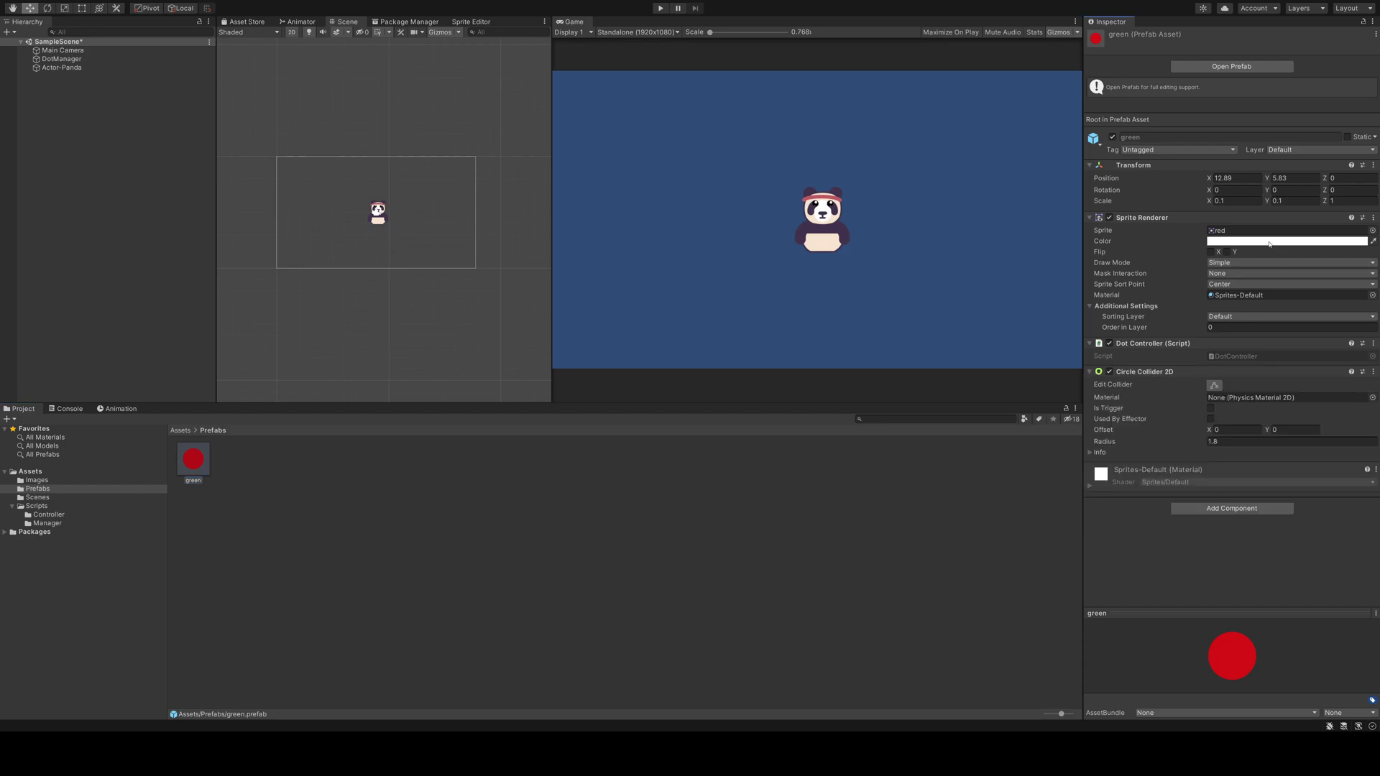
left_click(662, 8)
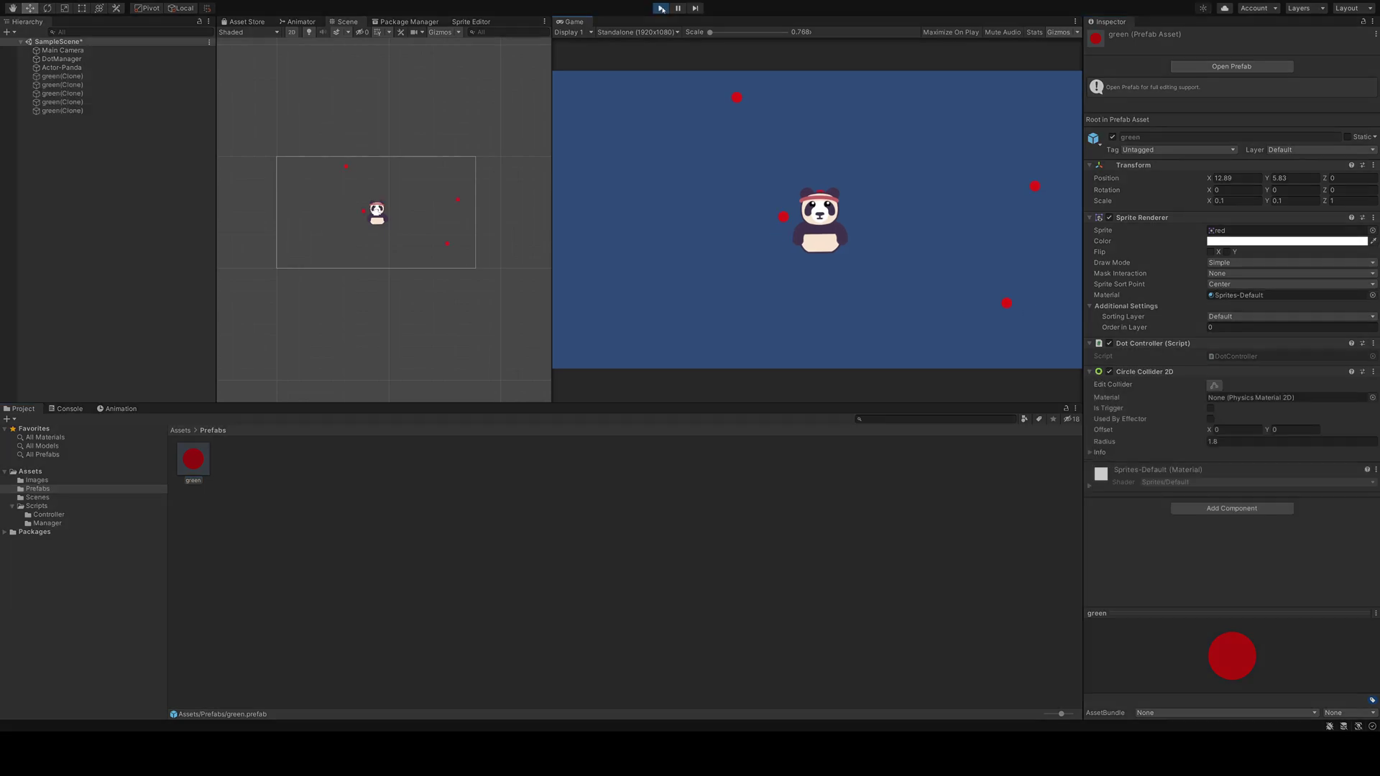